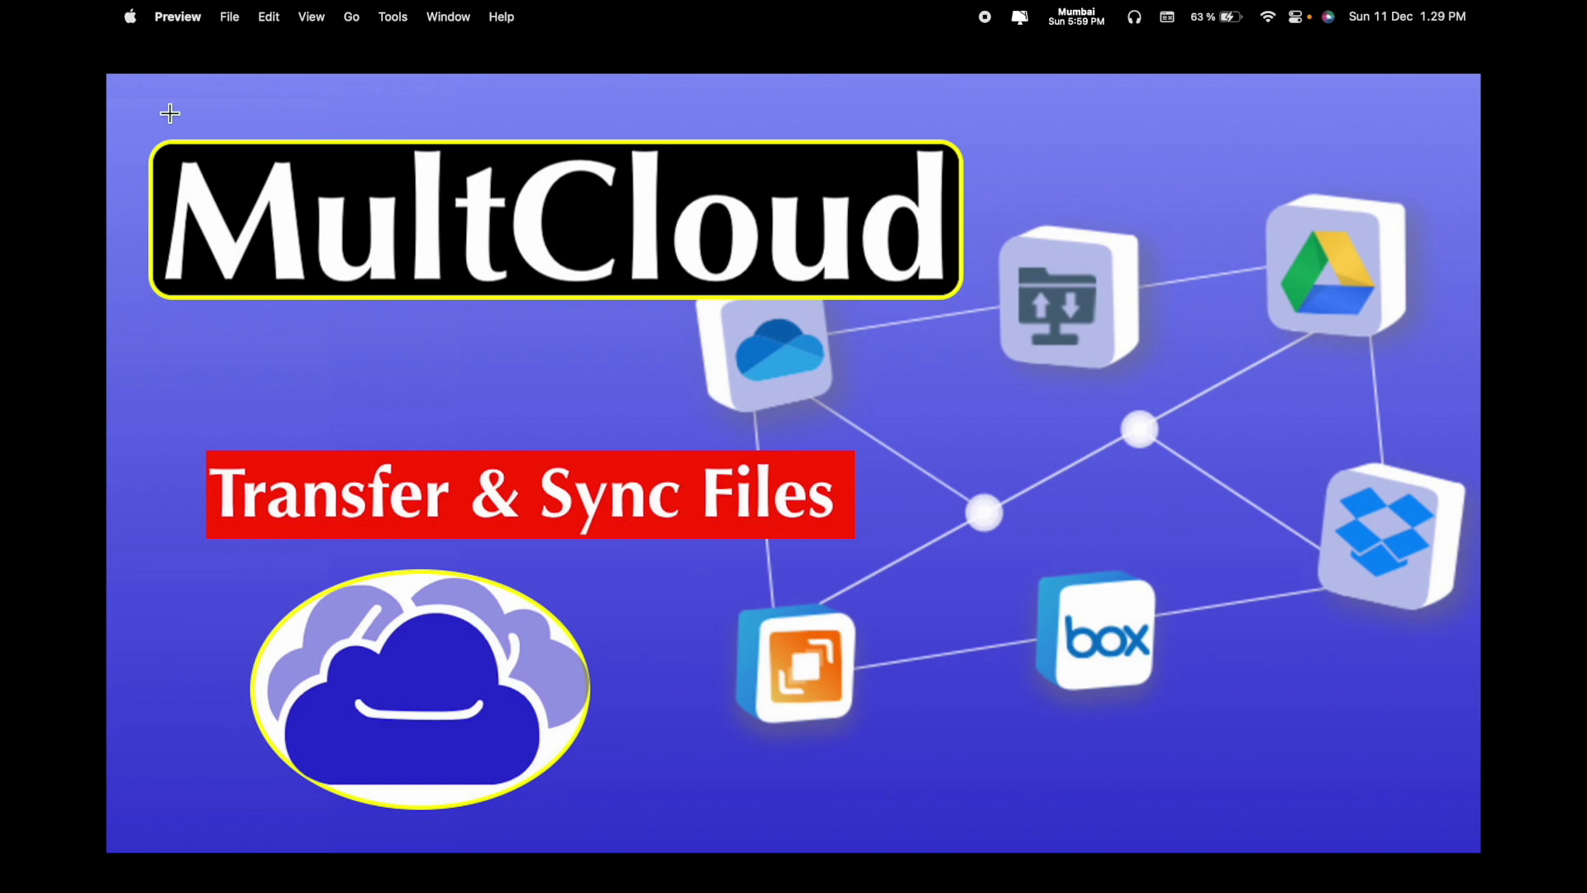
- Leave the thumbnail preview and bring Safari forward with a new tab
key(ctrl+super+f)
click(1397, 296)
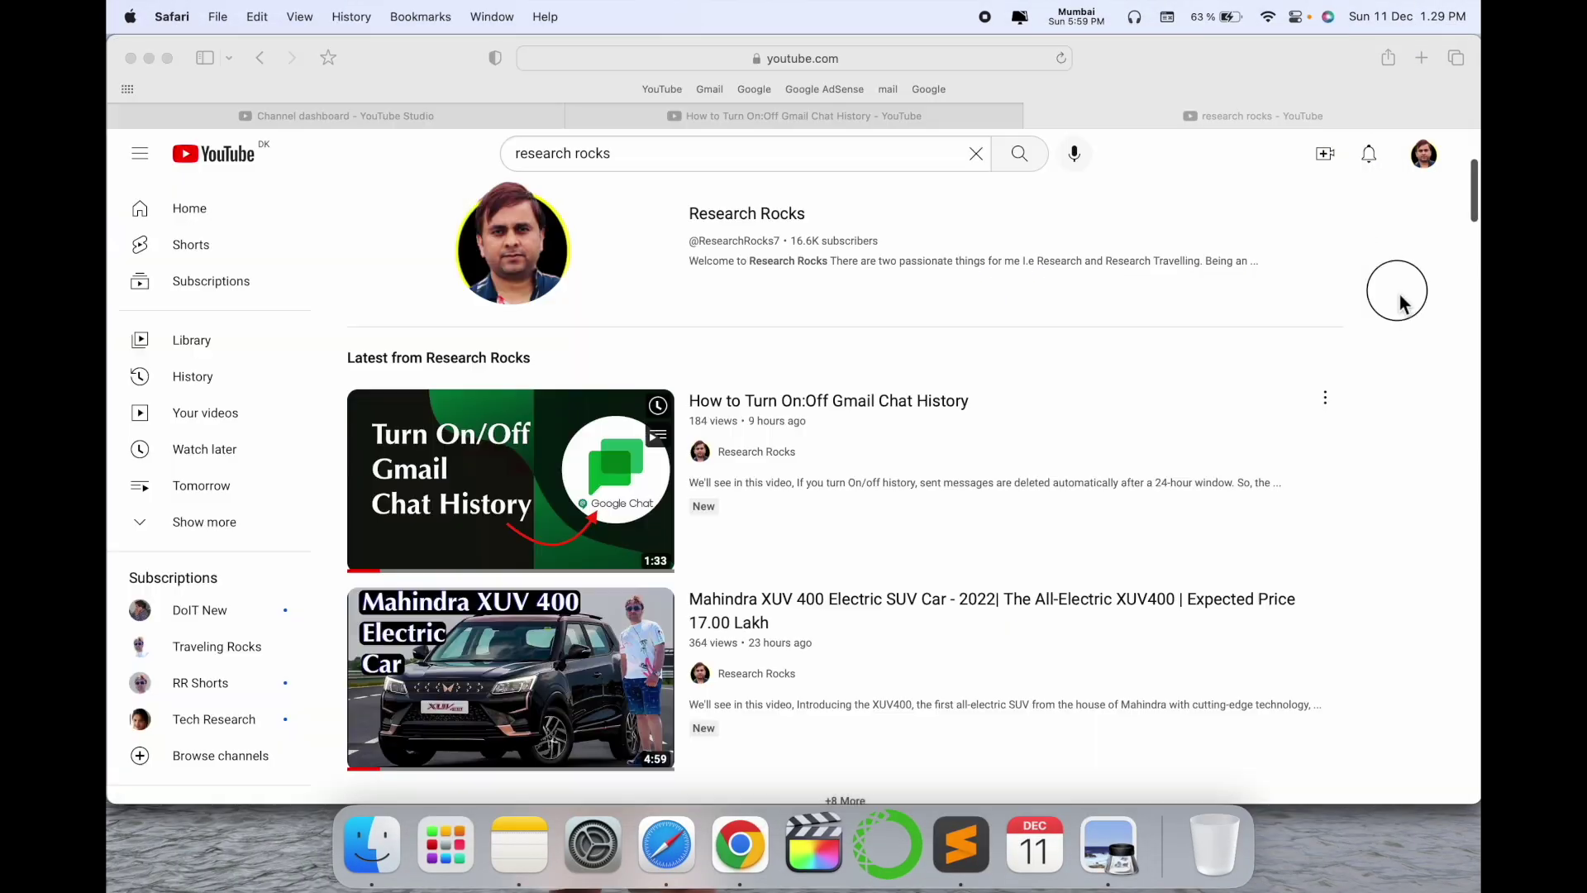
click(777, 219)
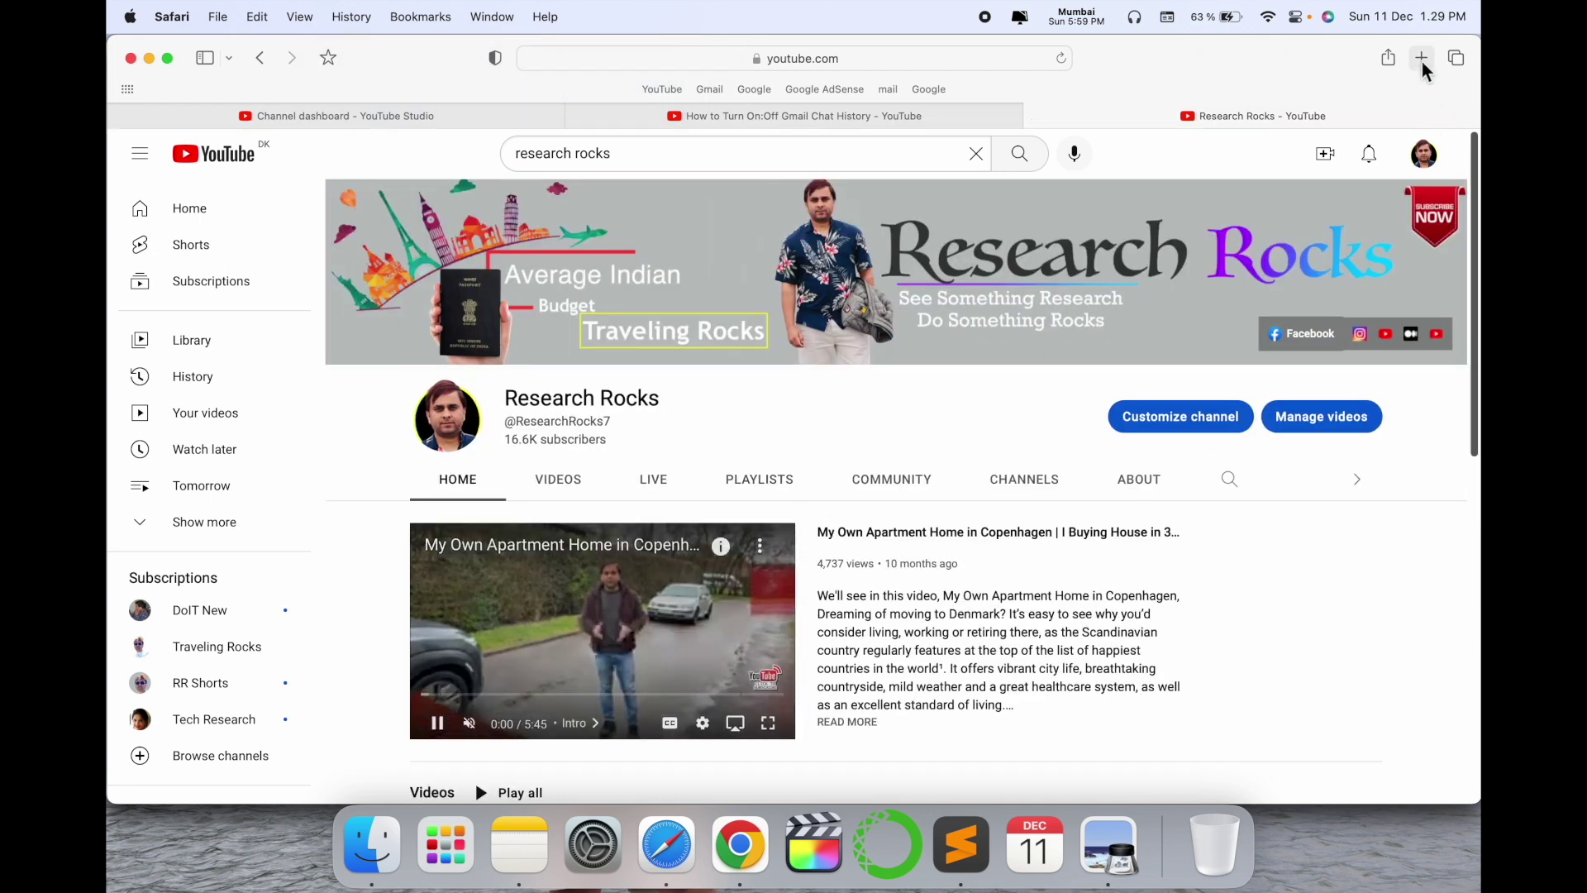
click(1422, 59)
- Search Google for 'multcloud' from the Google bookmark
click(804, 115)
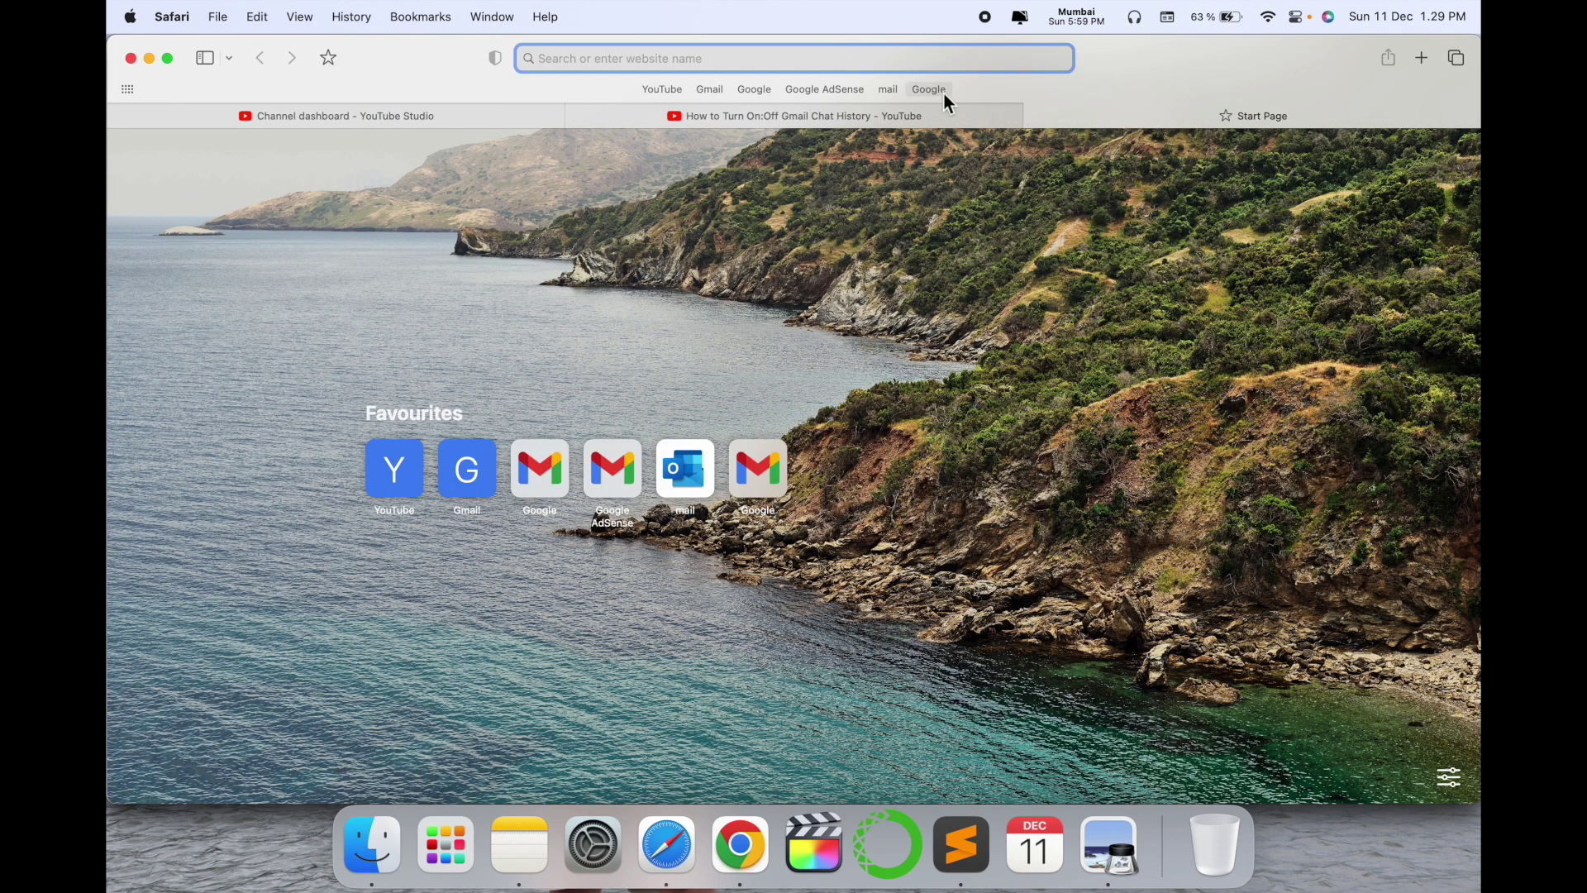
click(940, 89)
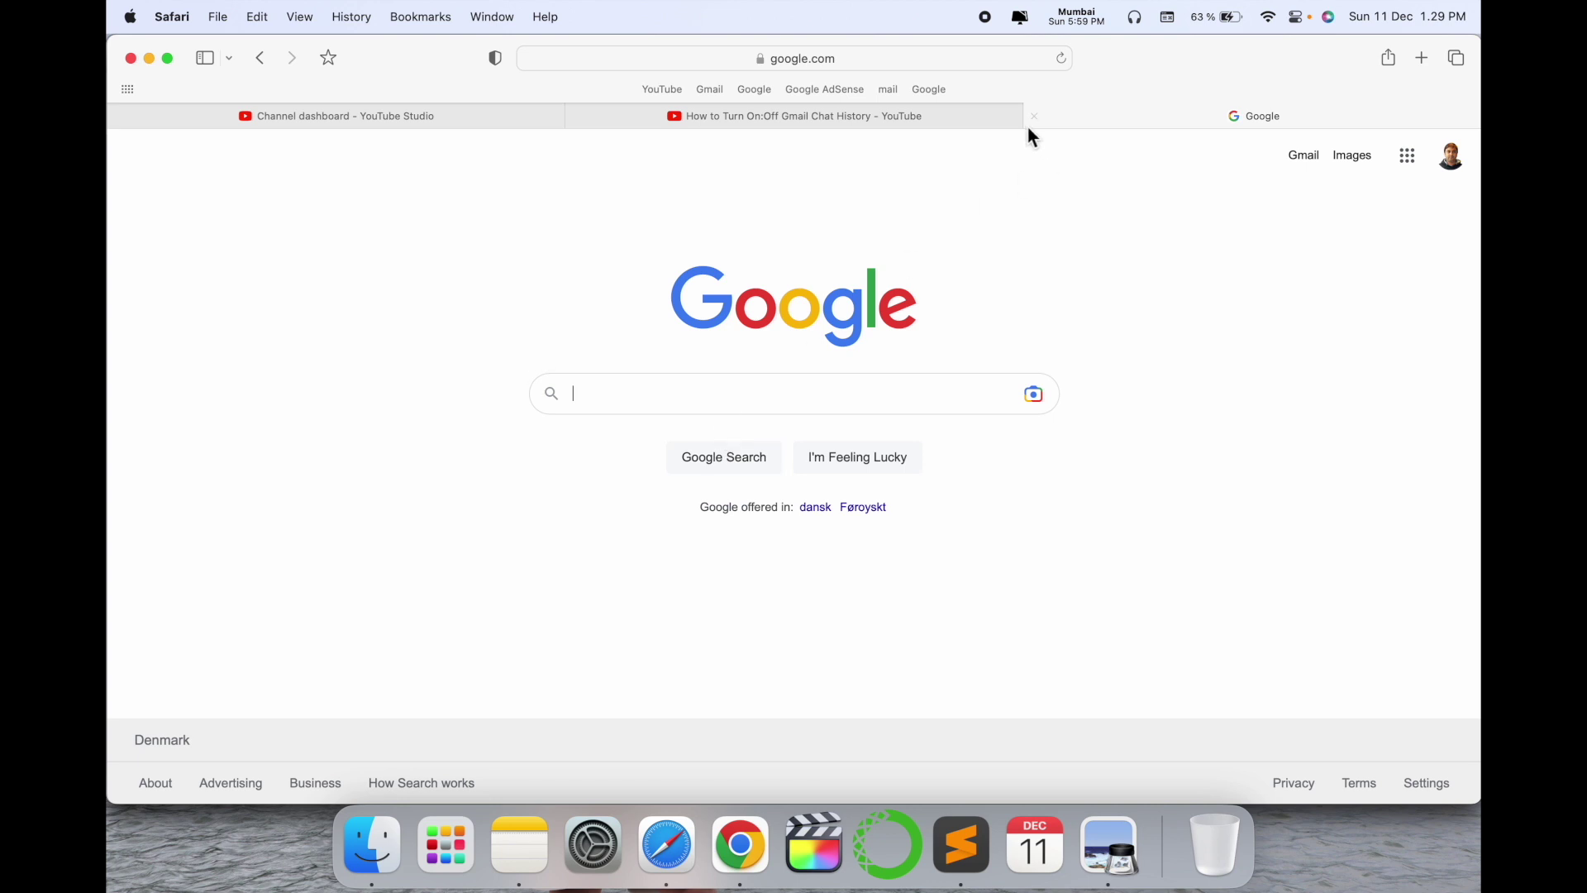
text(m)
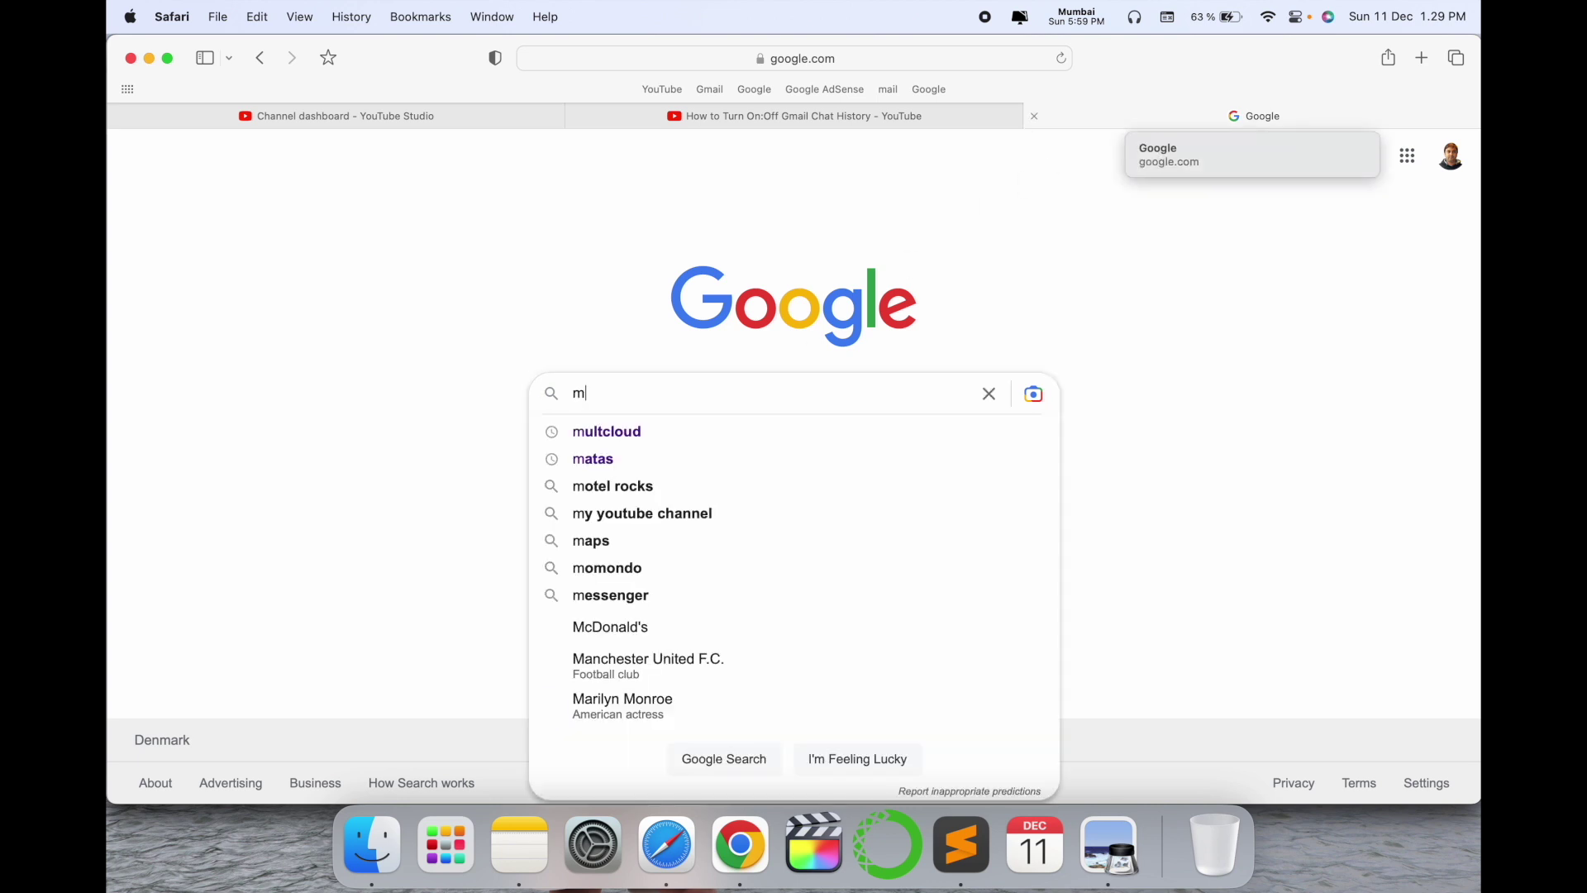
text(ultcloud)
key(Return)
scroll(454, 444, down, 2)
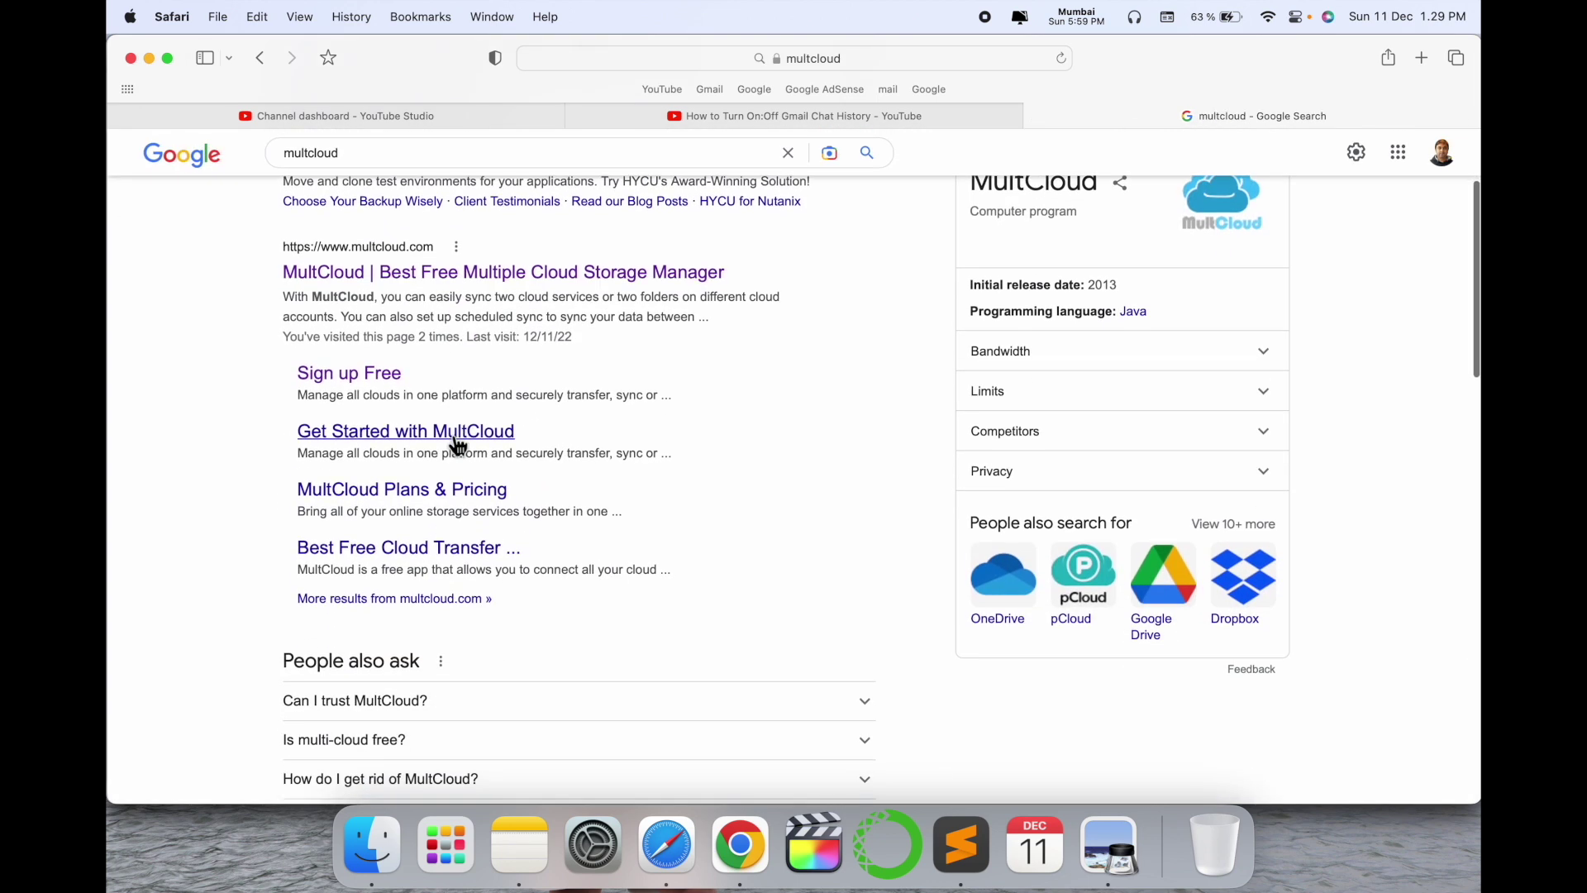
- Visit the official MultCloud homepage and follow the Christmas sale banner
click(437, 278)
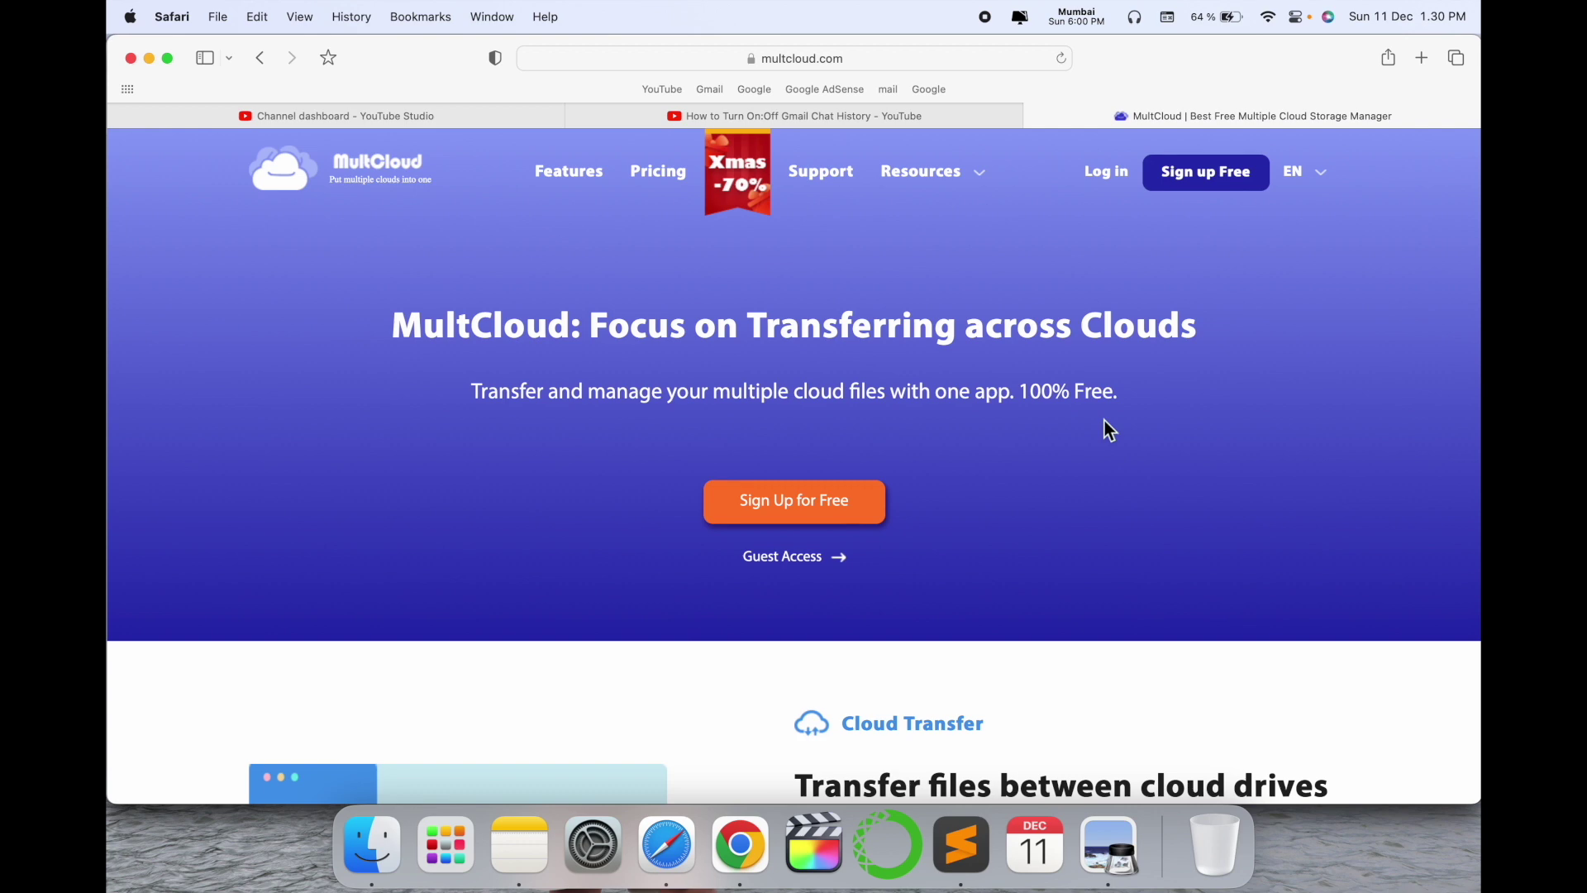
scroll(1108, 430, down, 2)
scroll(720, 671, down, 2)
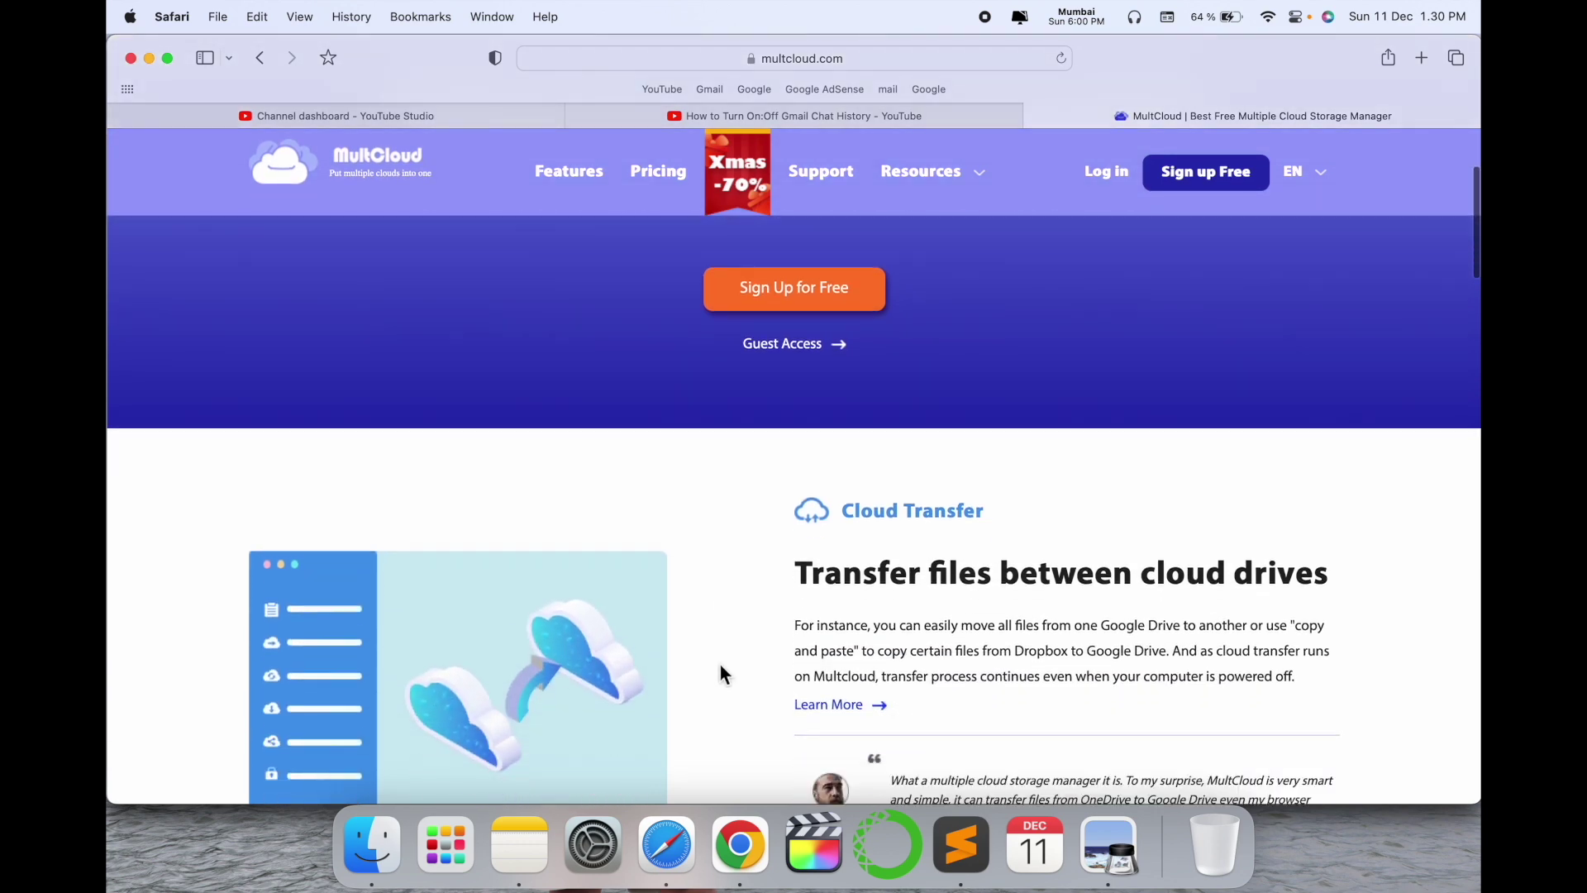
scroll(720, 670, down, 2)
scroll(719, 665, down, 2)
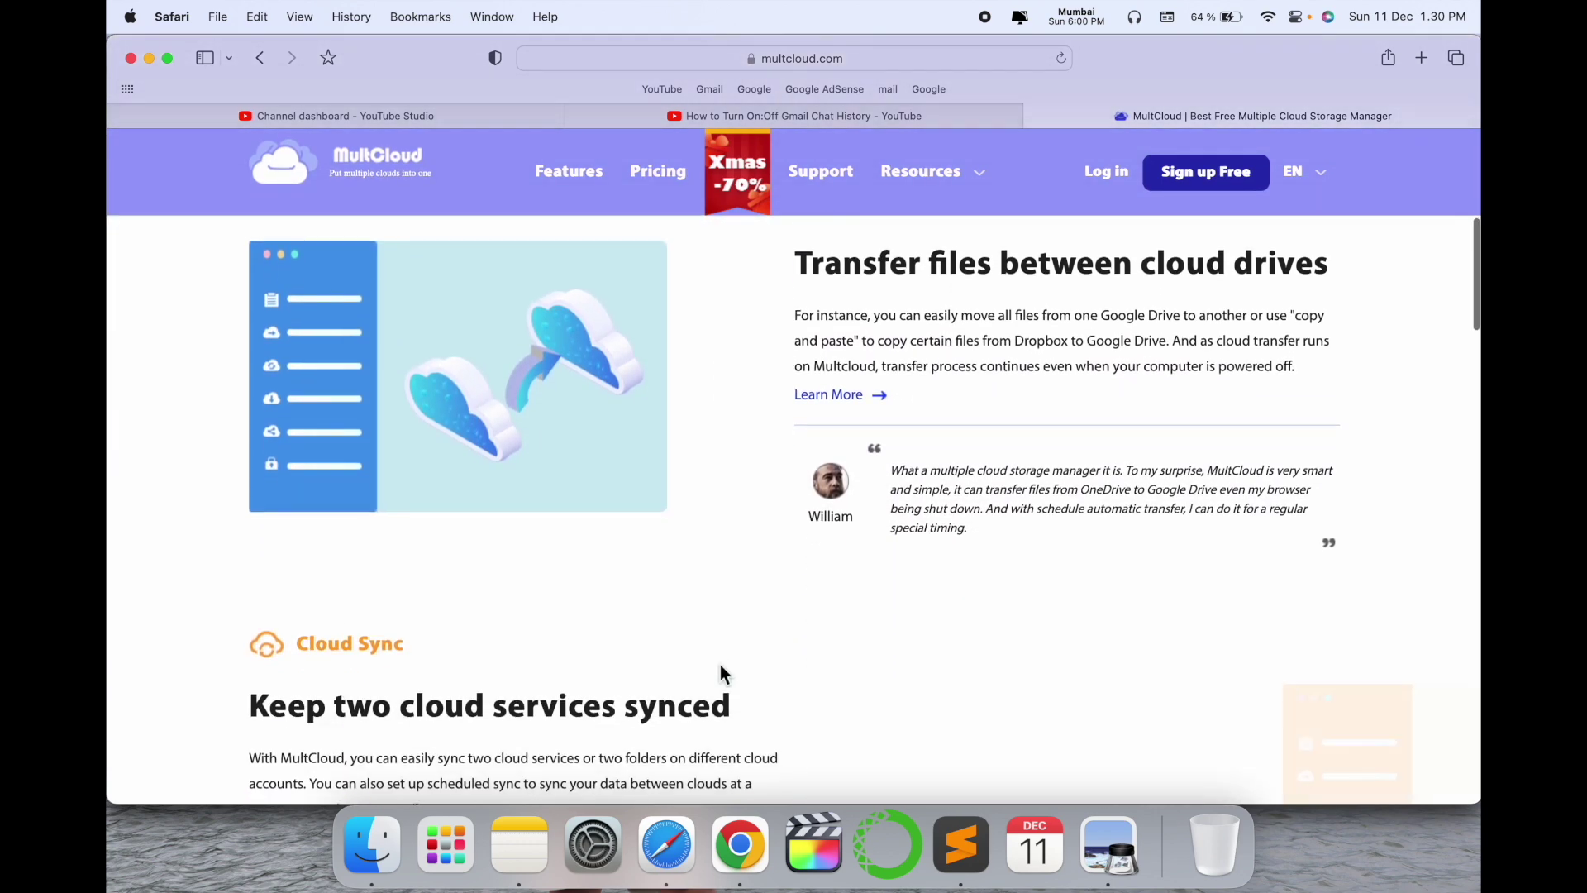
scroll(719, 666, down, 3)
scroll(719, 666, down, 3)
scroll(719, 666, down, 5)
scroll(721, 665, up, 5)
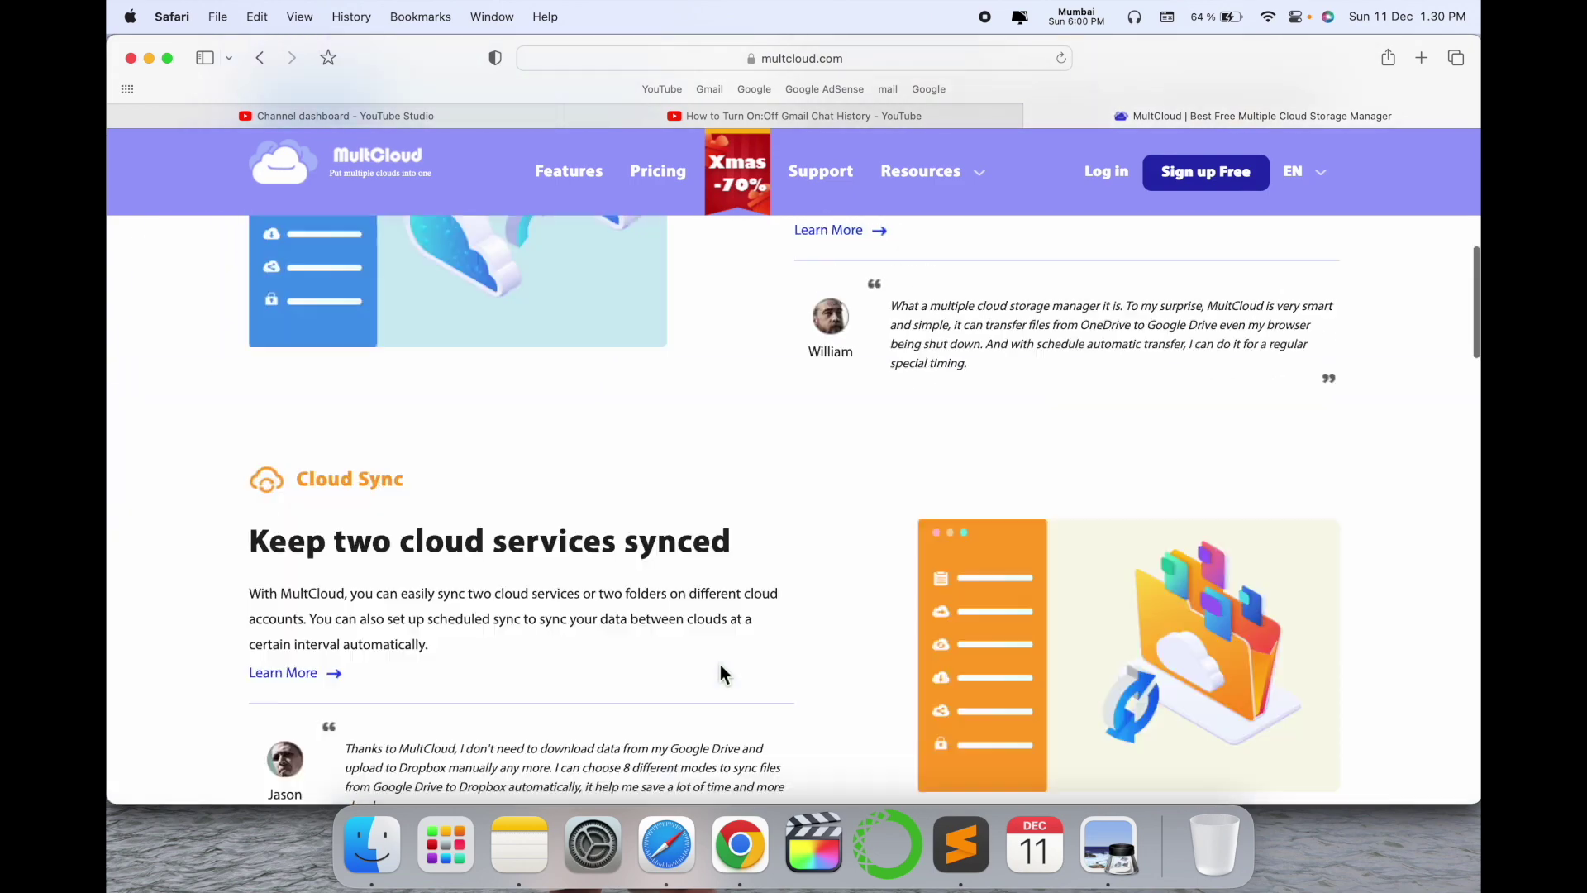
scroll(720, 665, up, 5)
scroll(721, 664, down, 2)
scroll(721, 664, down, 10)
scroll(720, 665, down, 3)
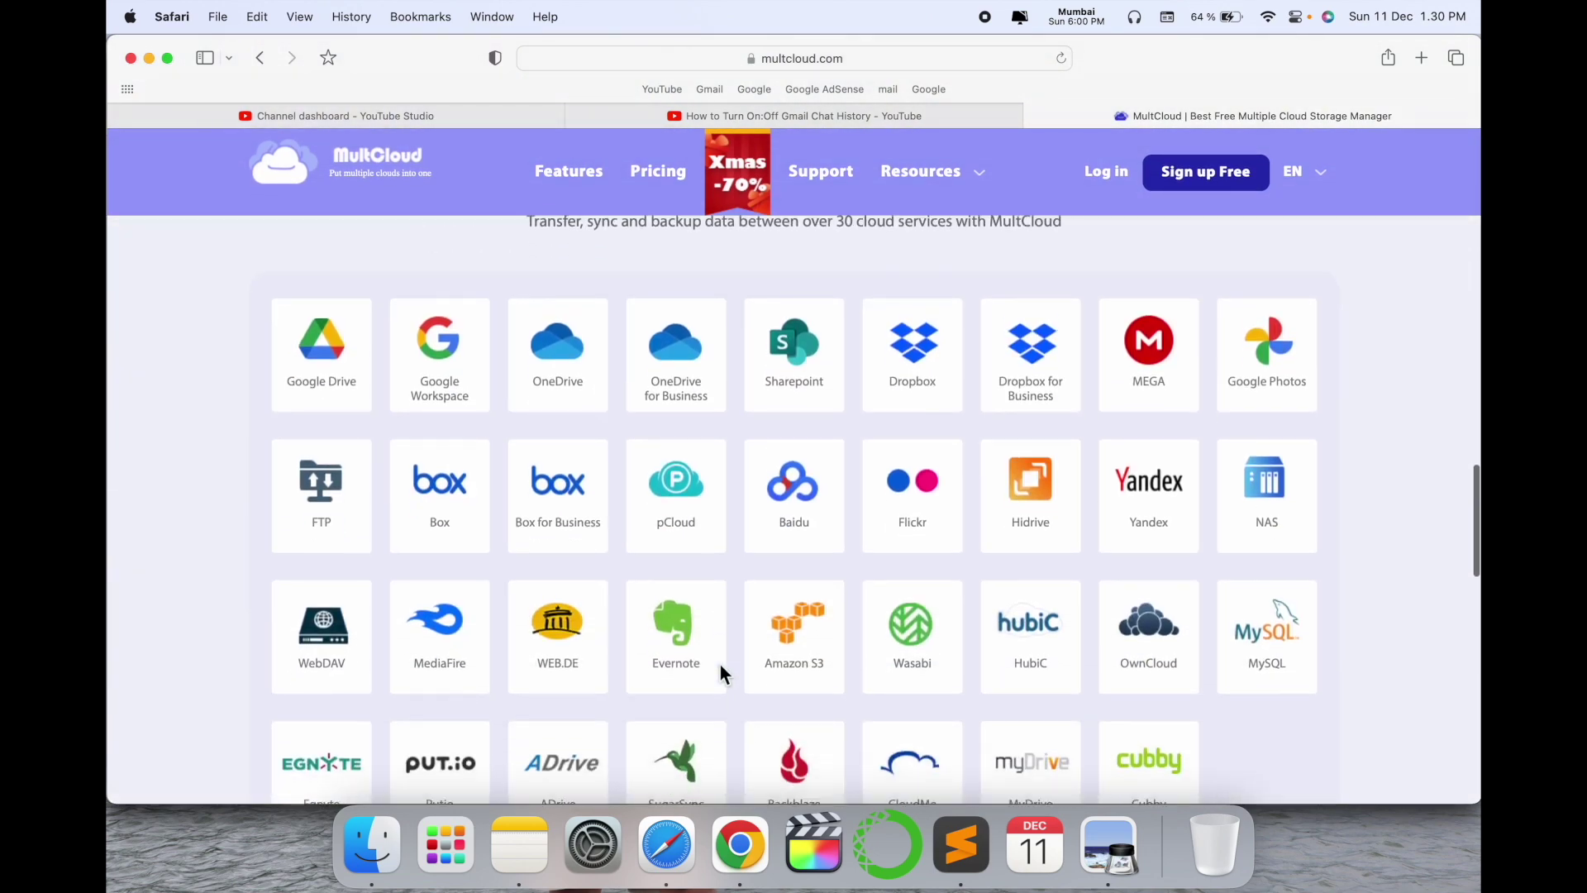
scroll(720, 665, up, 2)
scroll(721, 665, down, 2)
scroll(720, 665, down, 1)
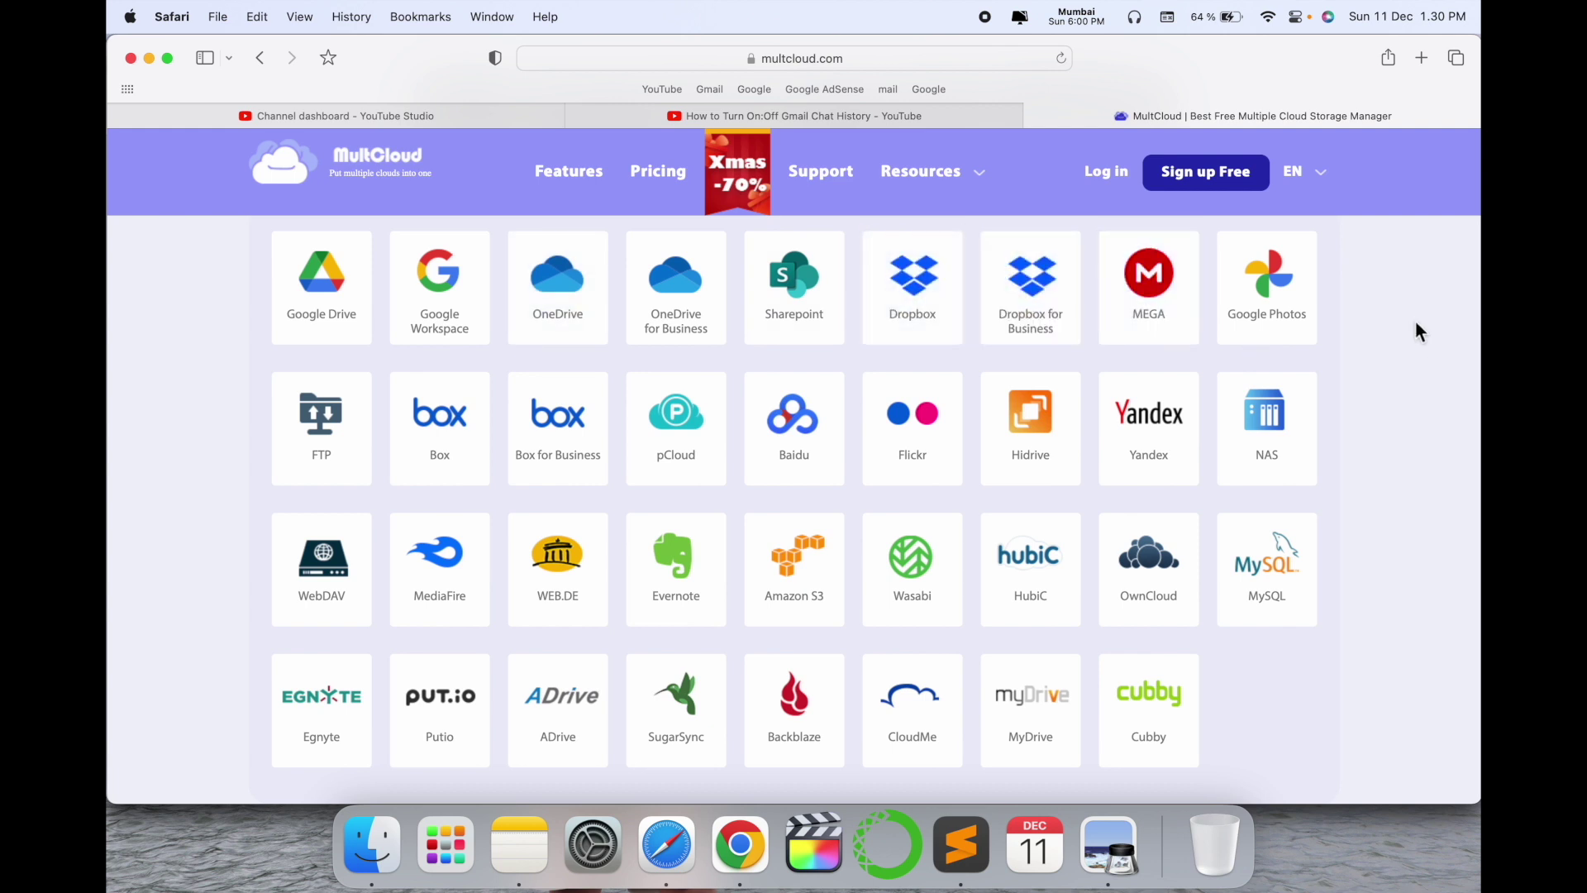
scroll(1416, 325, up, 3)
scroll(1417, 325, down, 1)
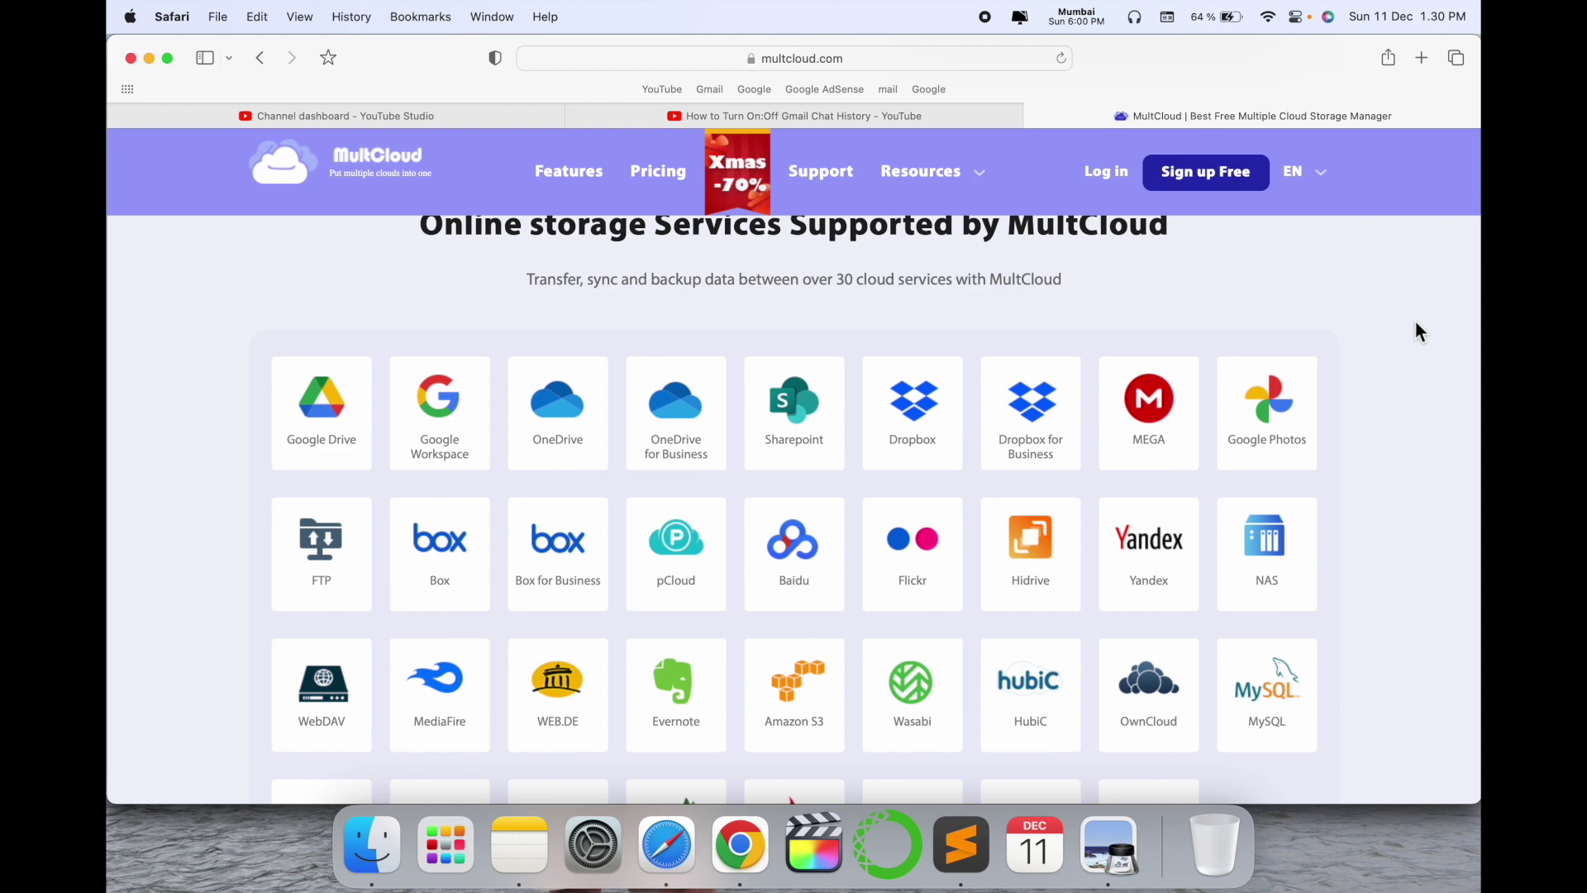
scroll(1415, 321, up, 5)
scroll(1415, 322, up, 10)
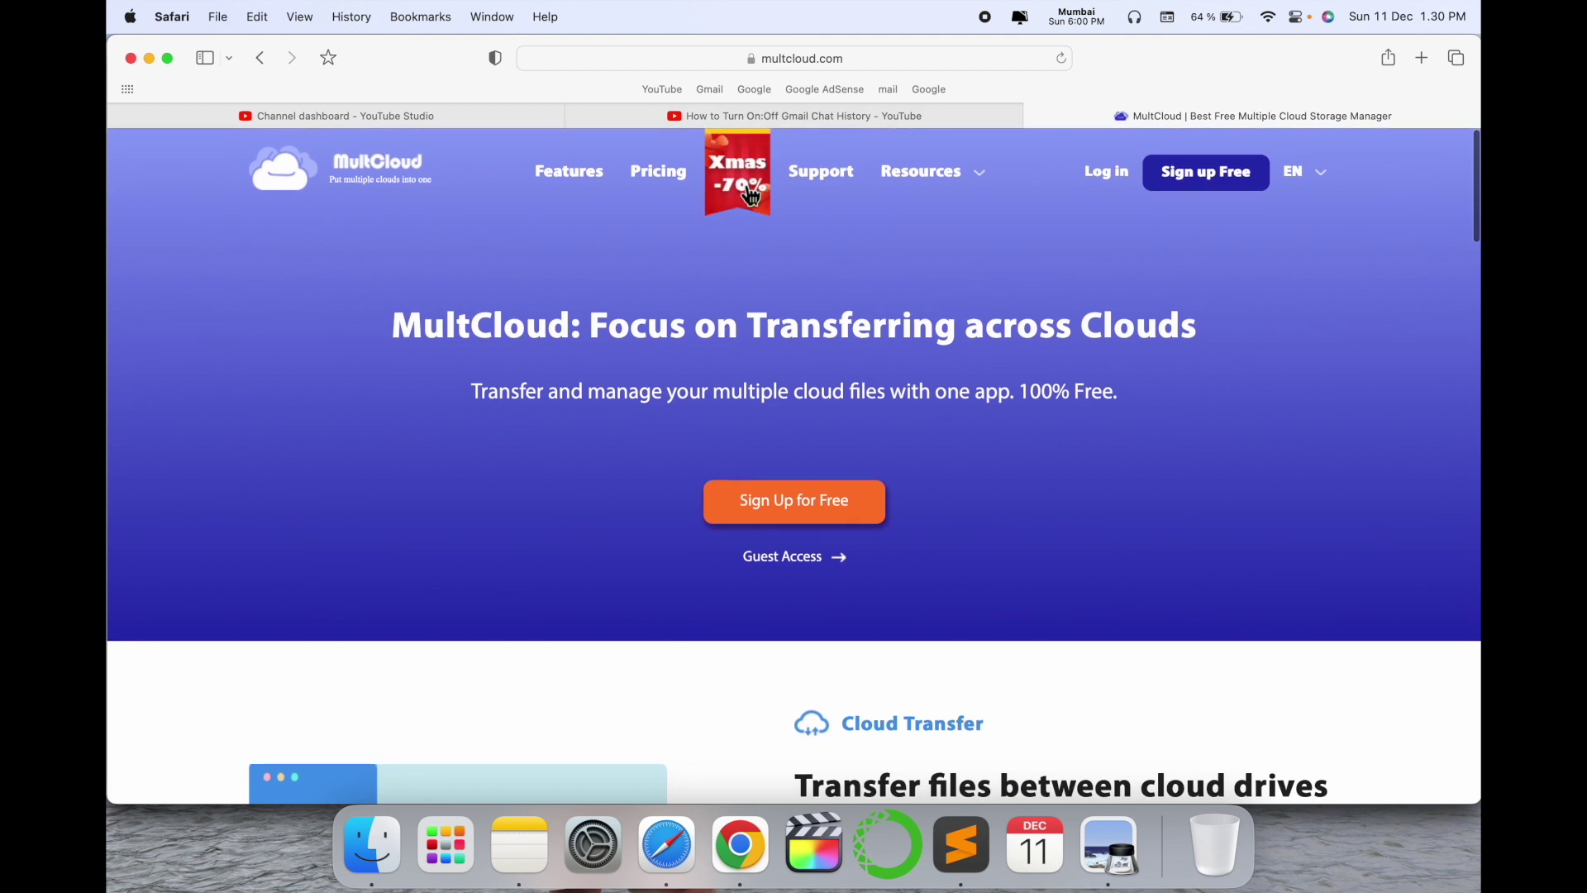
click(749, 194)
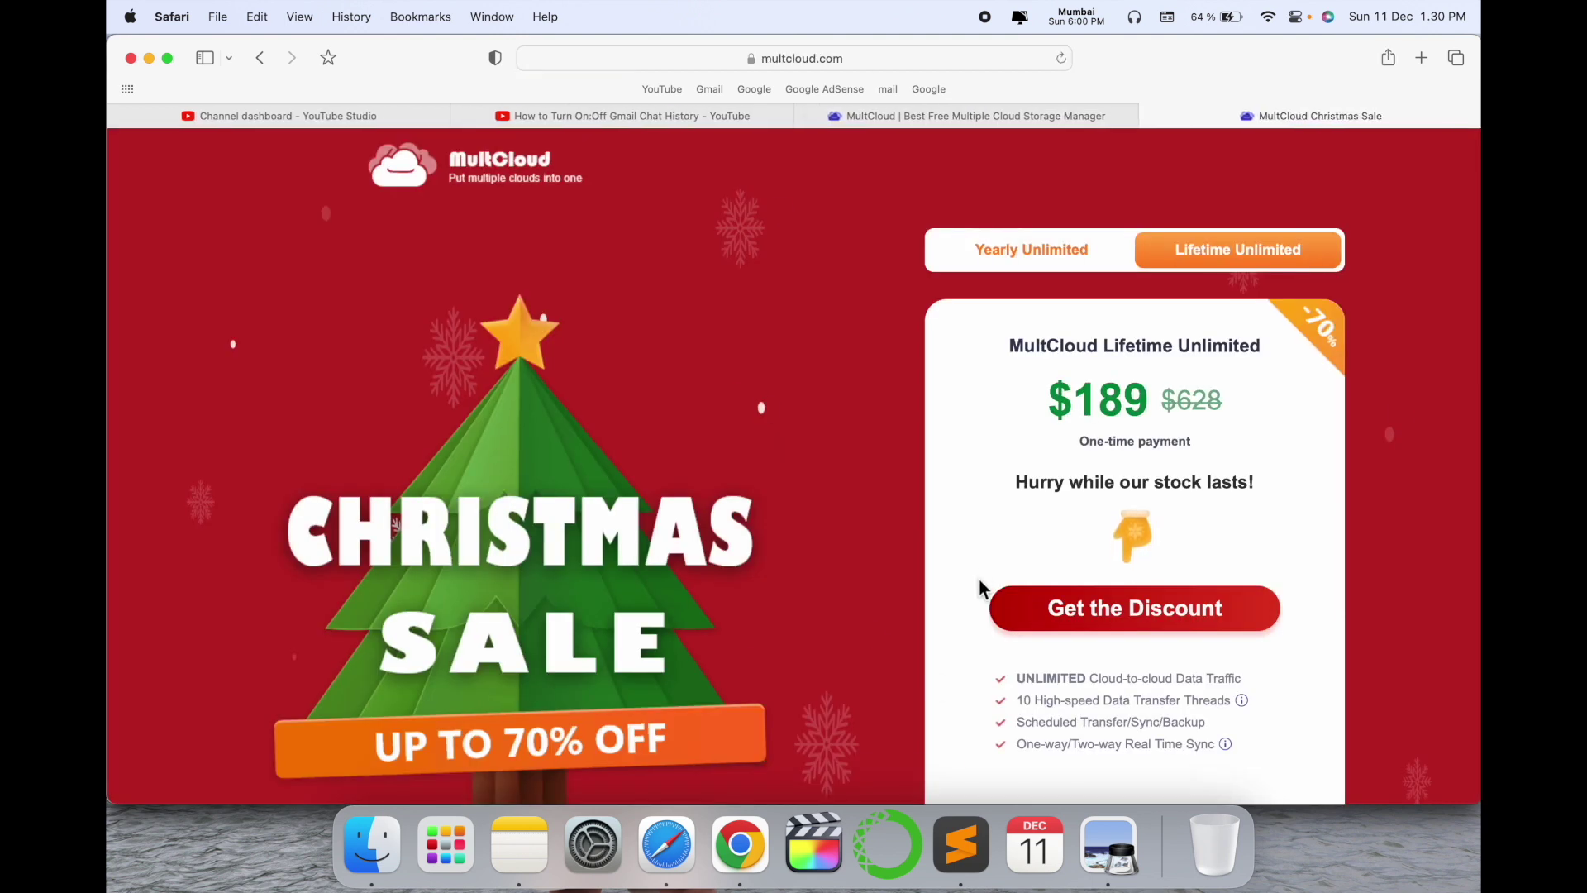
scroll(979, 589, down, 1)
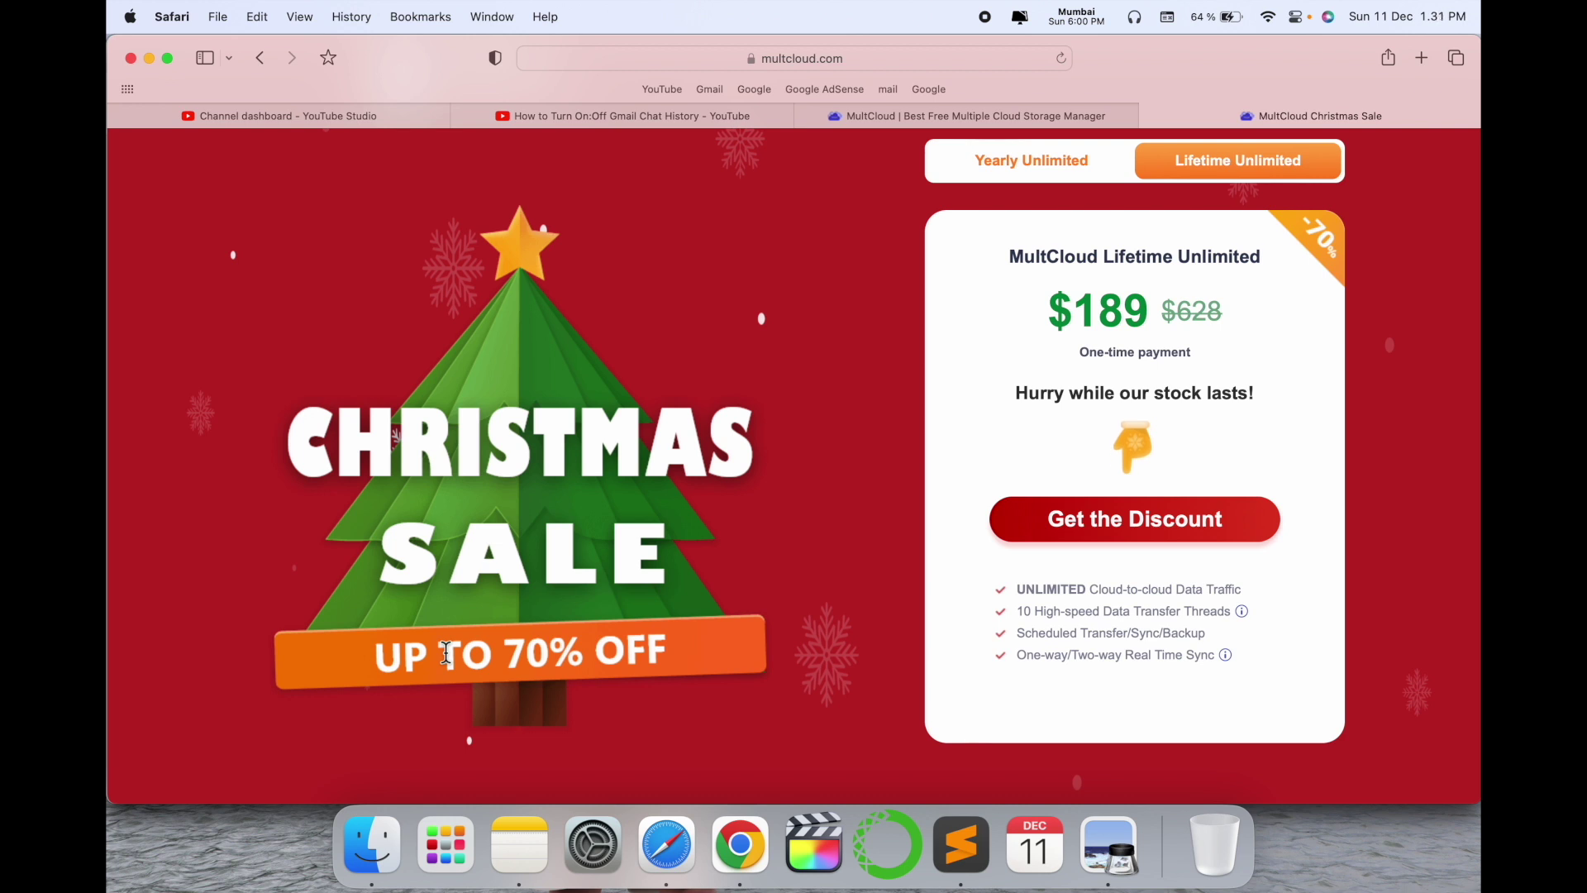
- Compare the $189 lifetime deal, then the Yearly Unlimited $99 (was $299) plan
drag(1178, 311, 1242, 330)
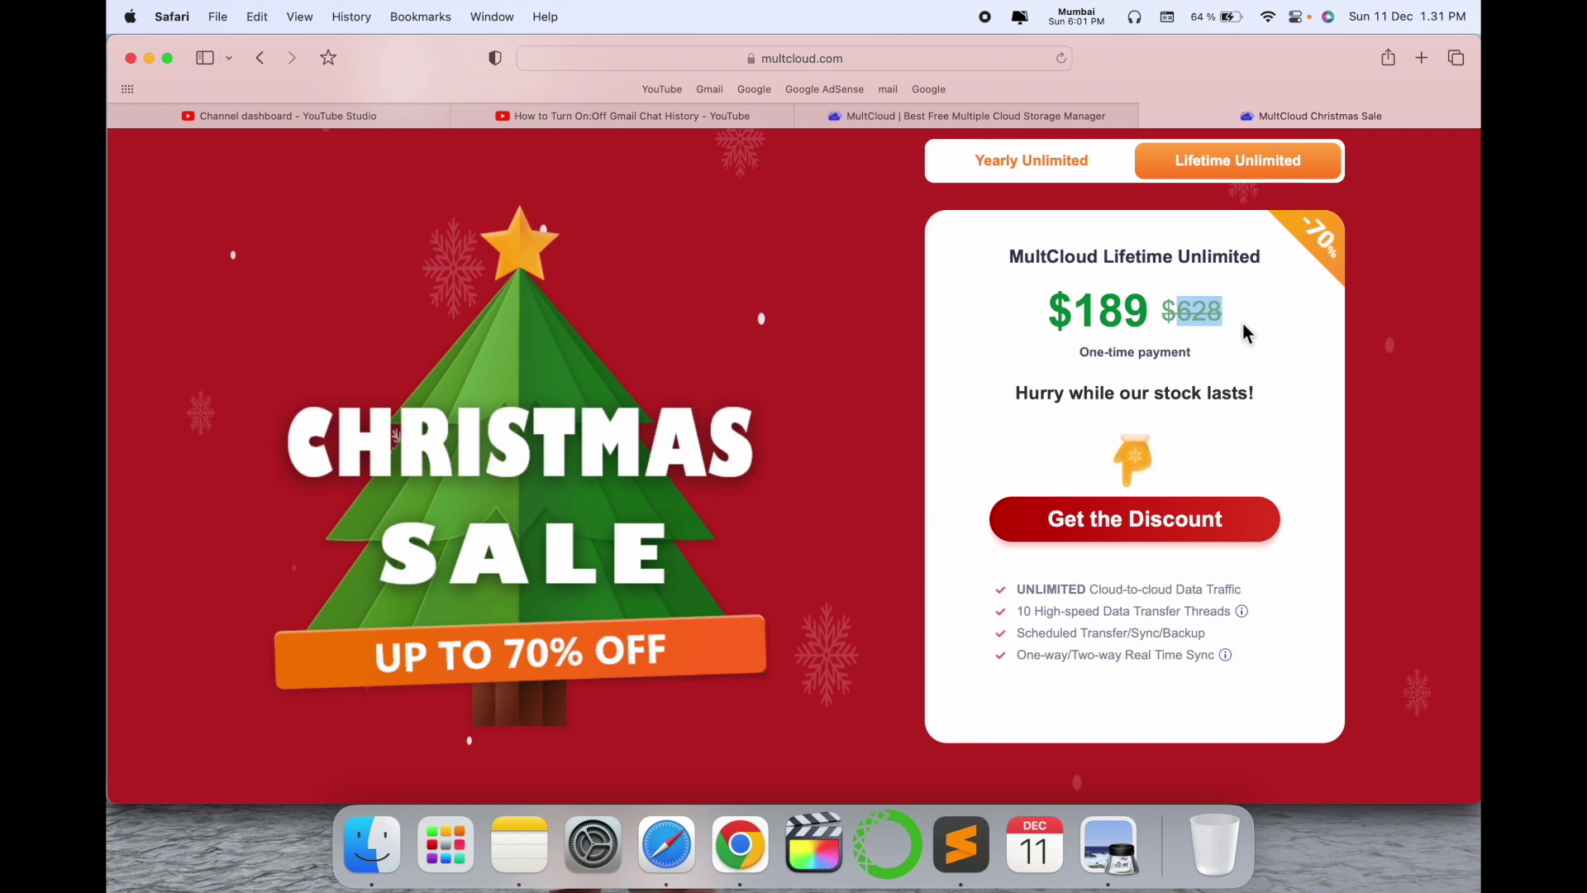
drag(1151, 311, 1120, 311)
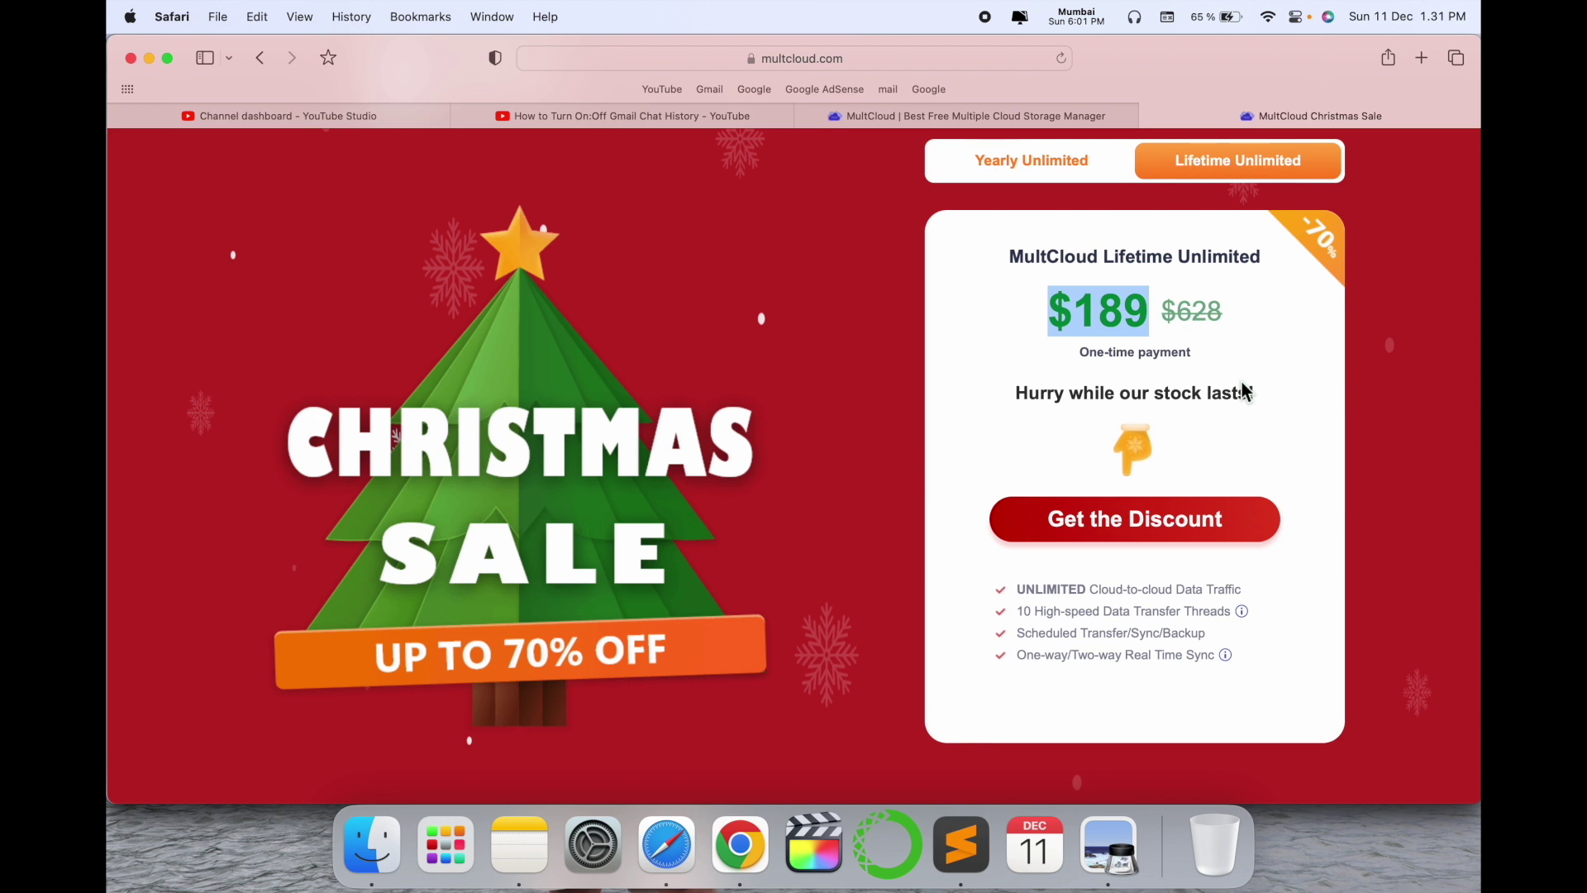
click(1089, 171)
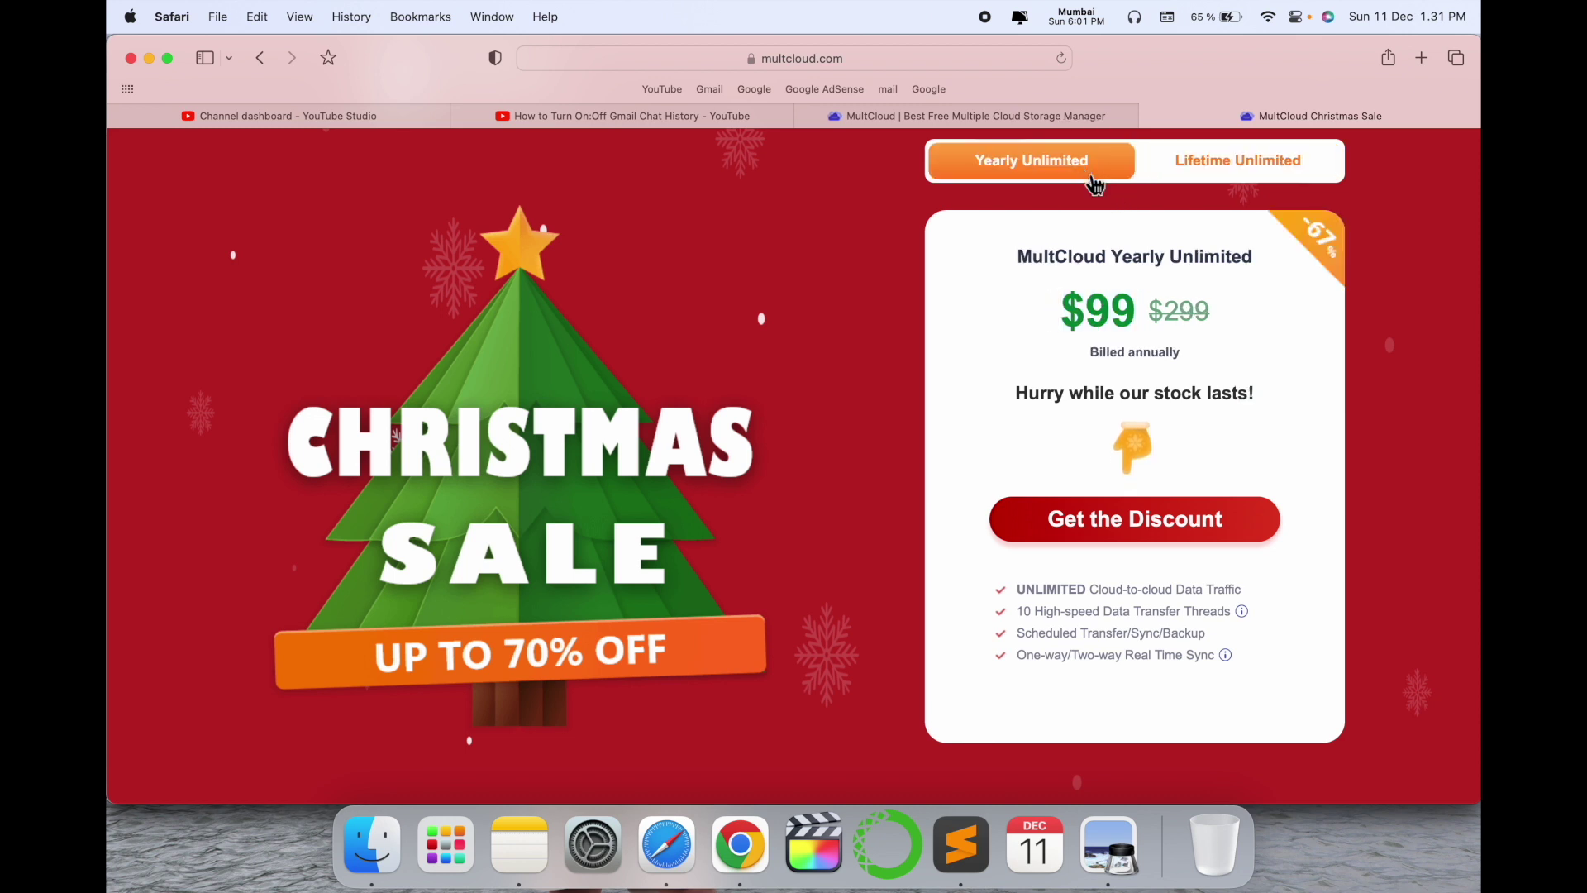
double_click(1112, 326)
double_click(1200, 322)
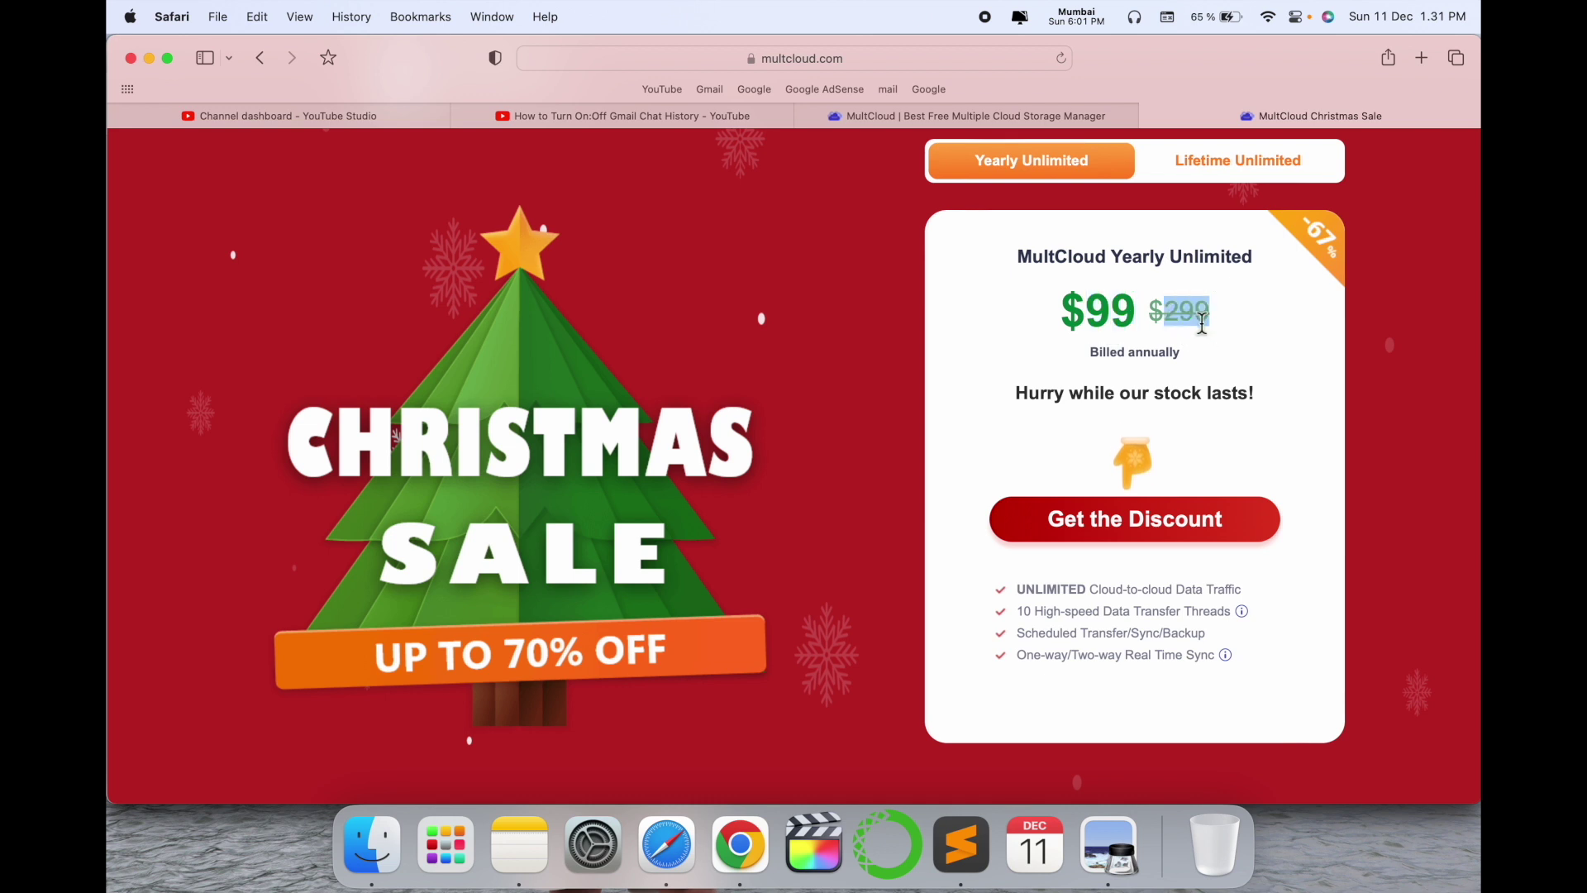
- Claim the discount, switch the account form to Log in, then close the sale tab
click(1109, 522)
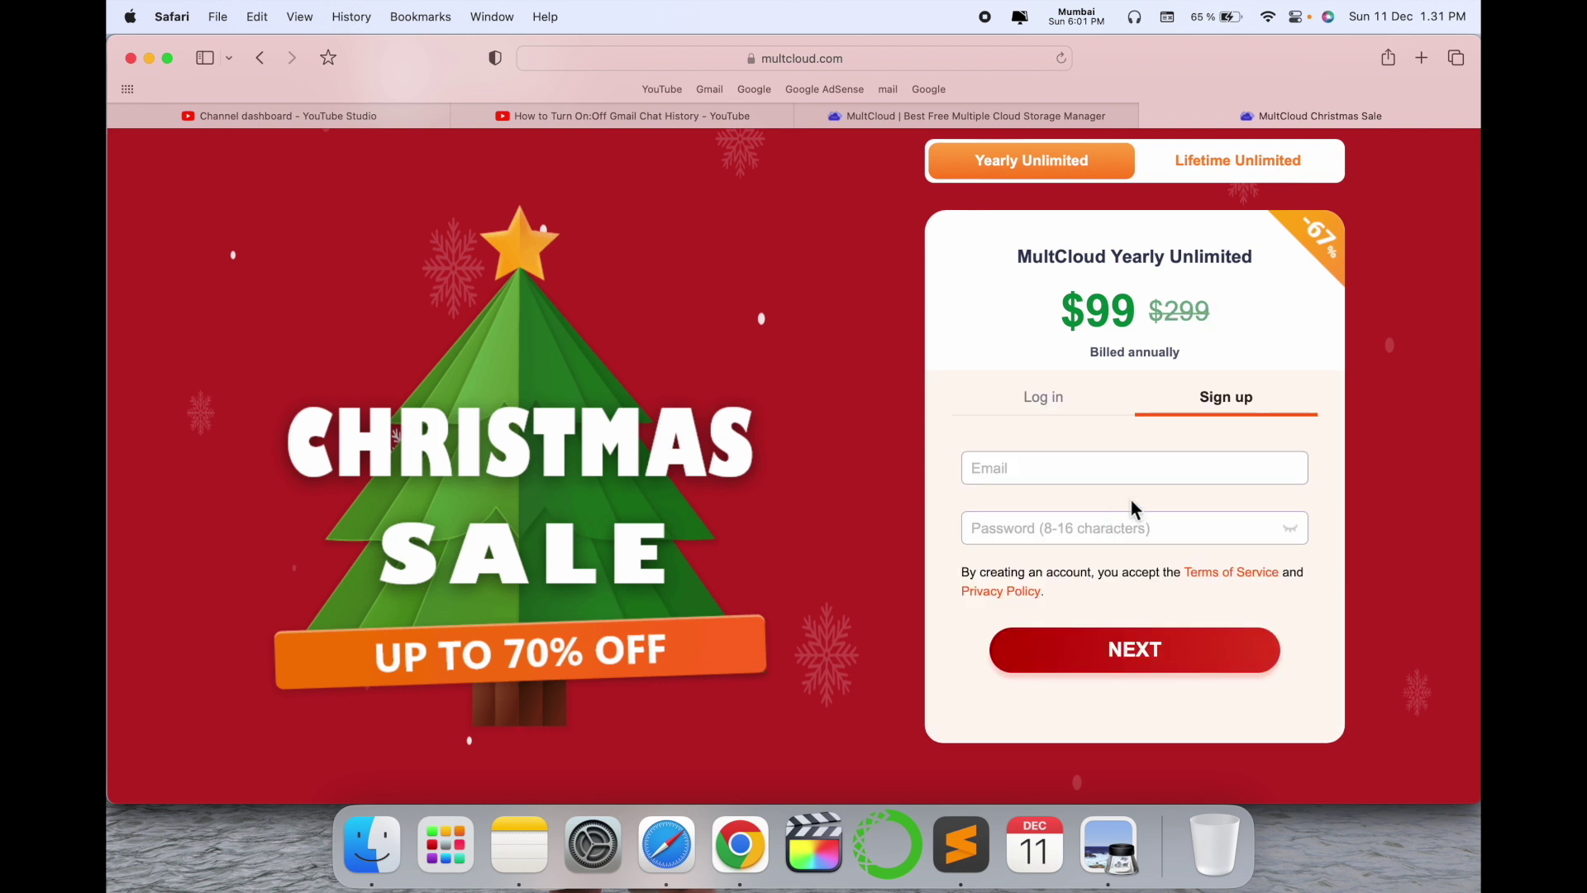
click(1047, 396)
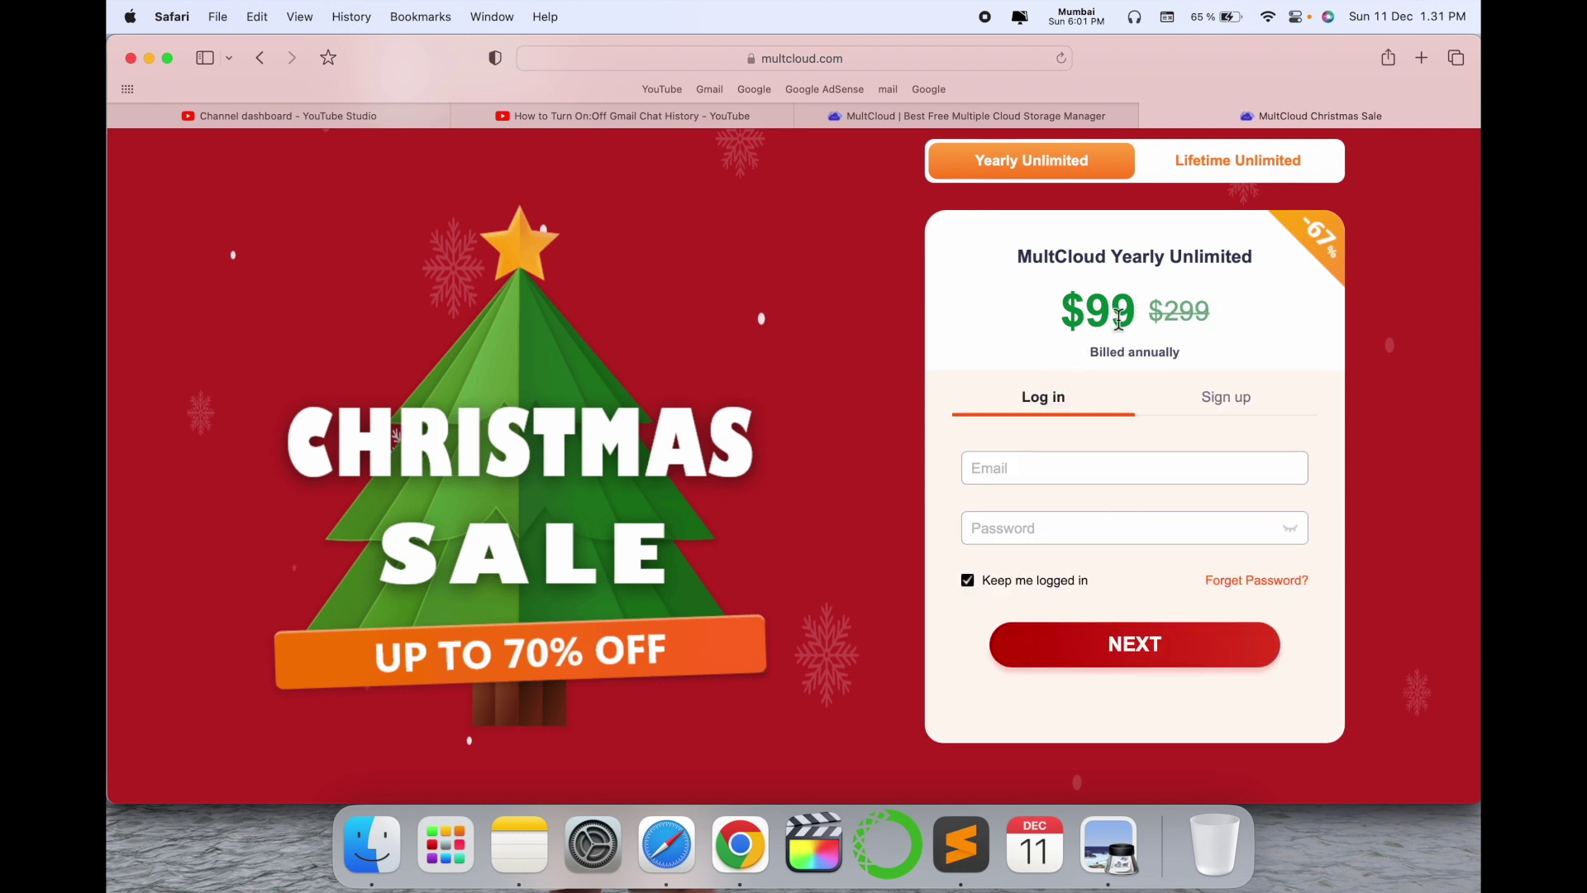
click(1151, 115)
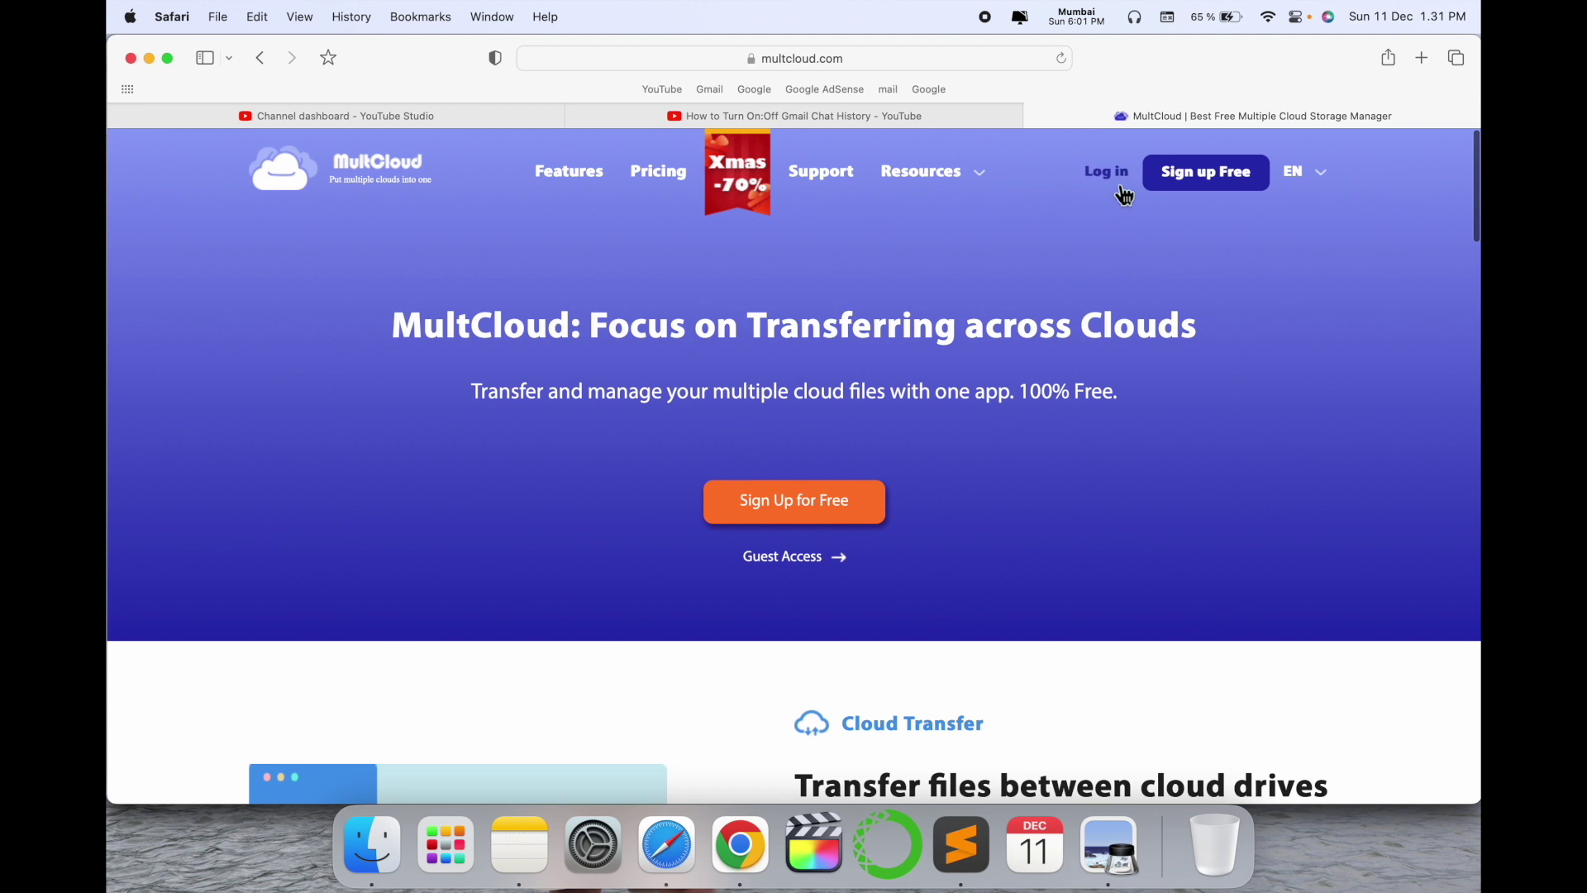
- Log into MultCloud with the Google account and allow access, reaching the dashboard
click(1190, 186)
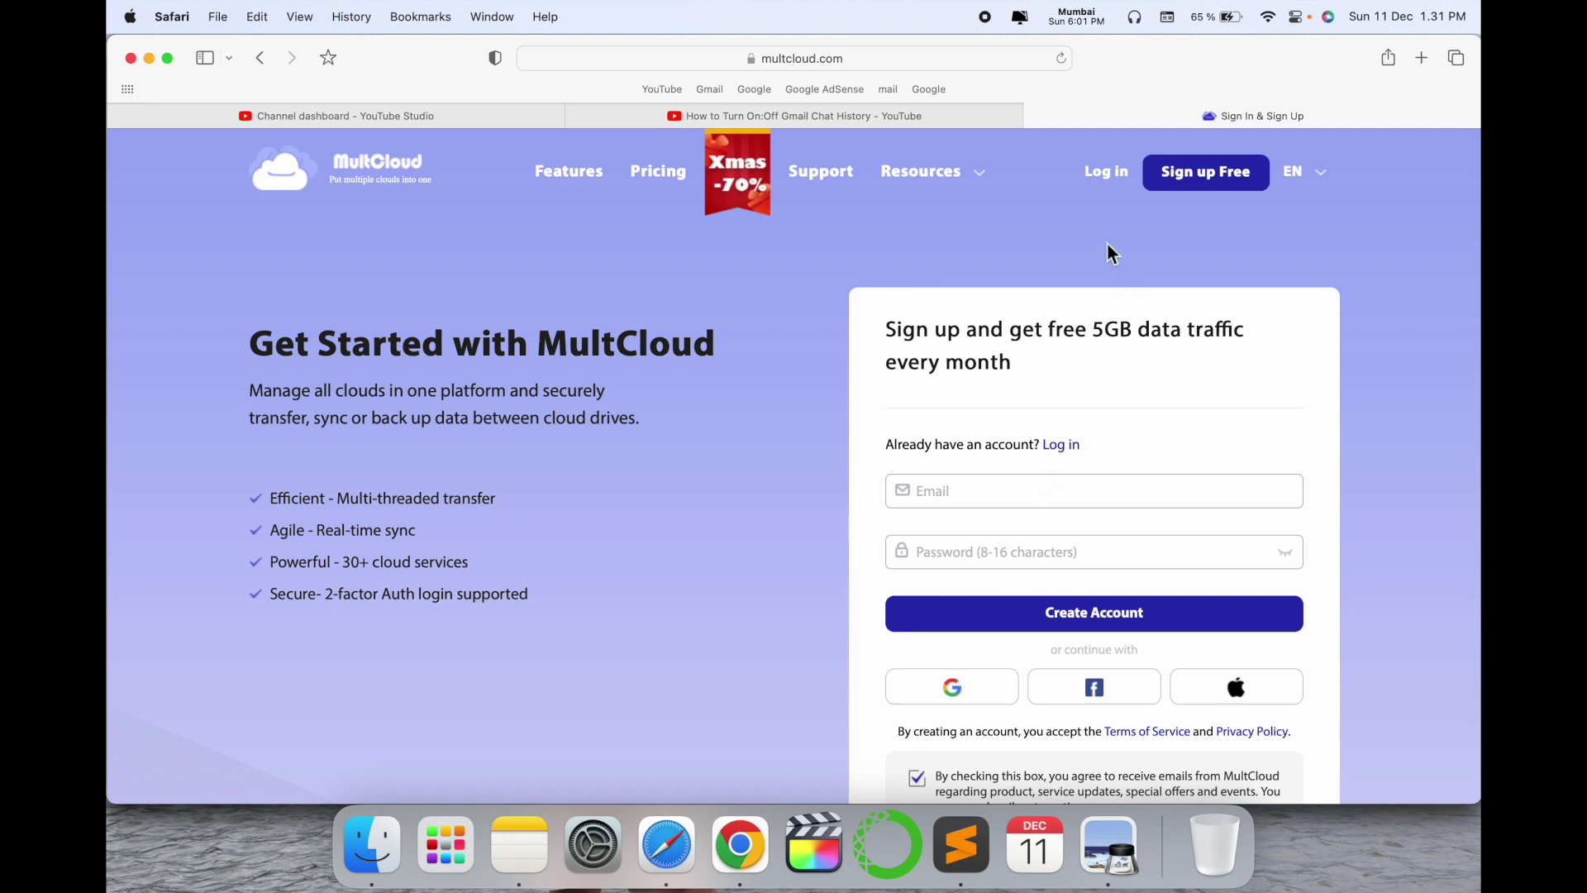
click(1116, 178)
click(655, 672)
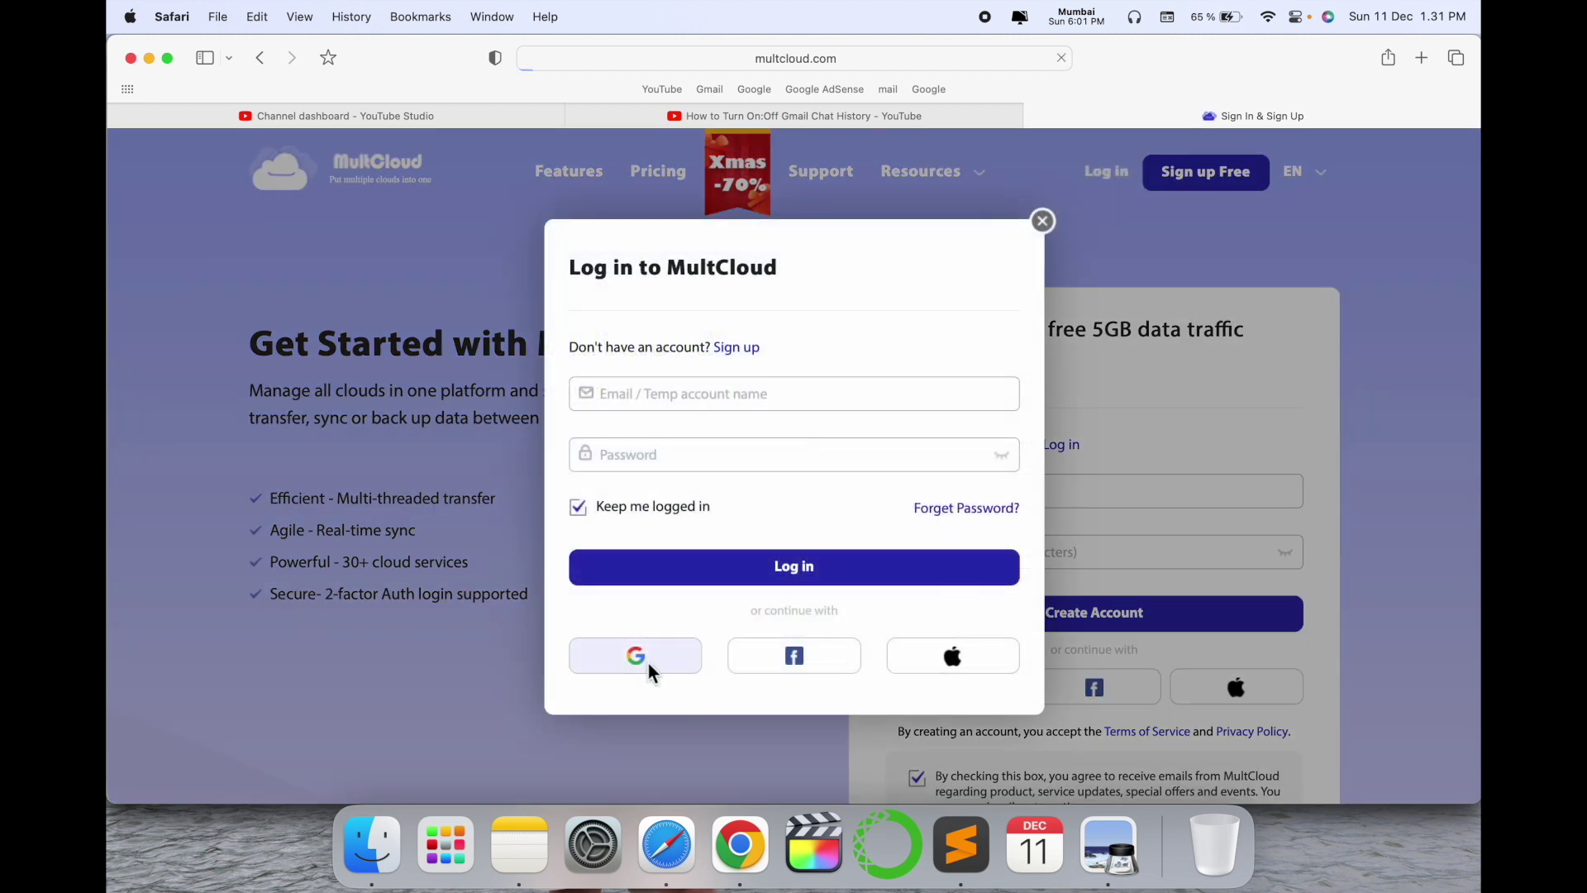
click(726, 453)
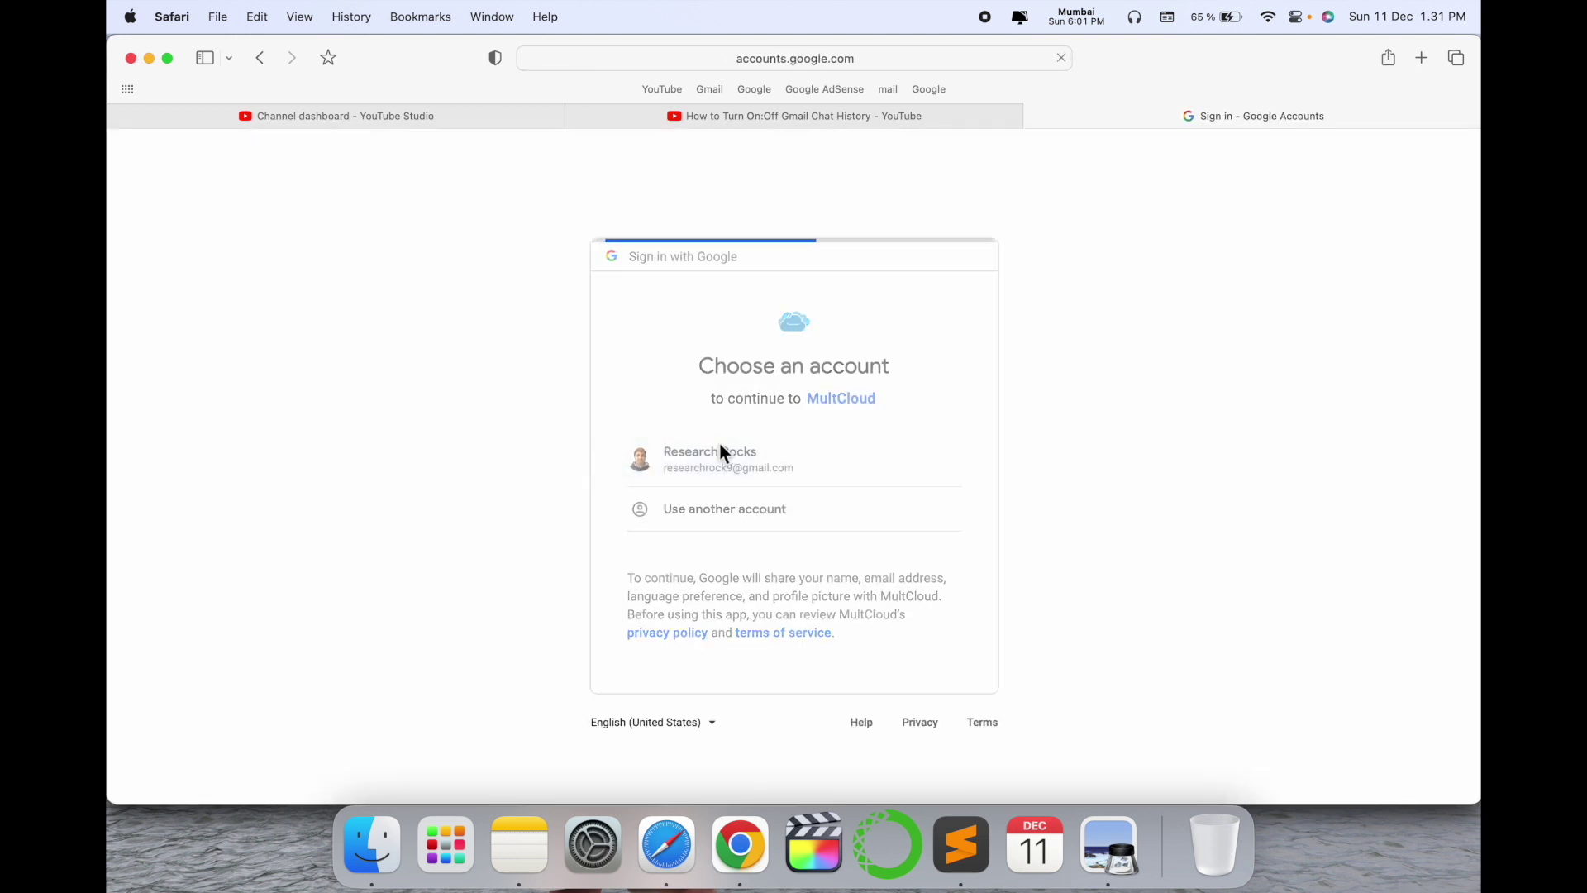
click(878, 679)
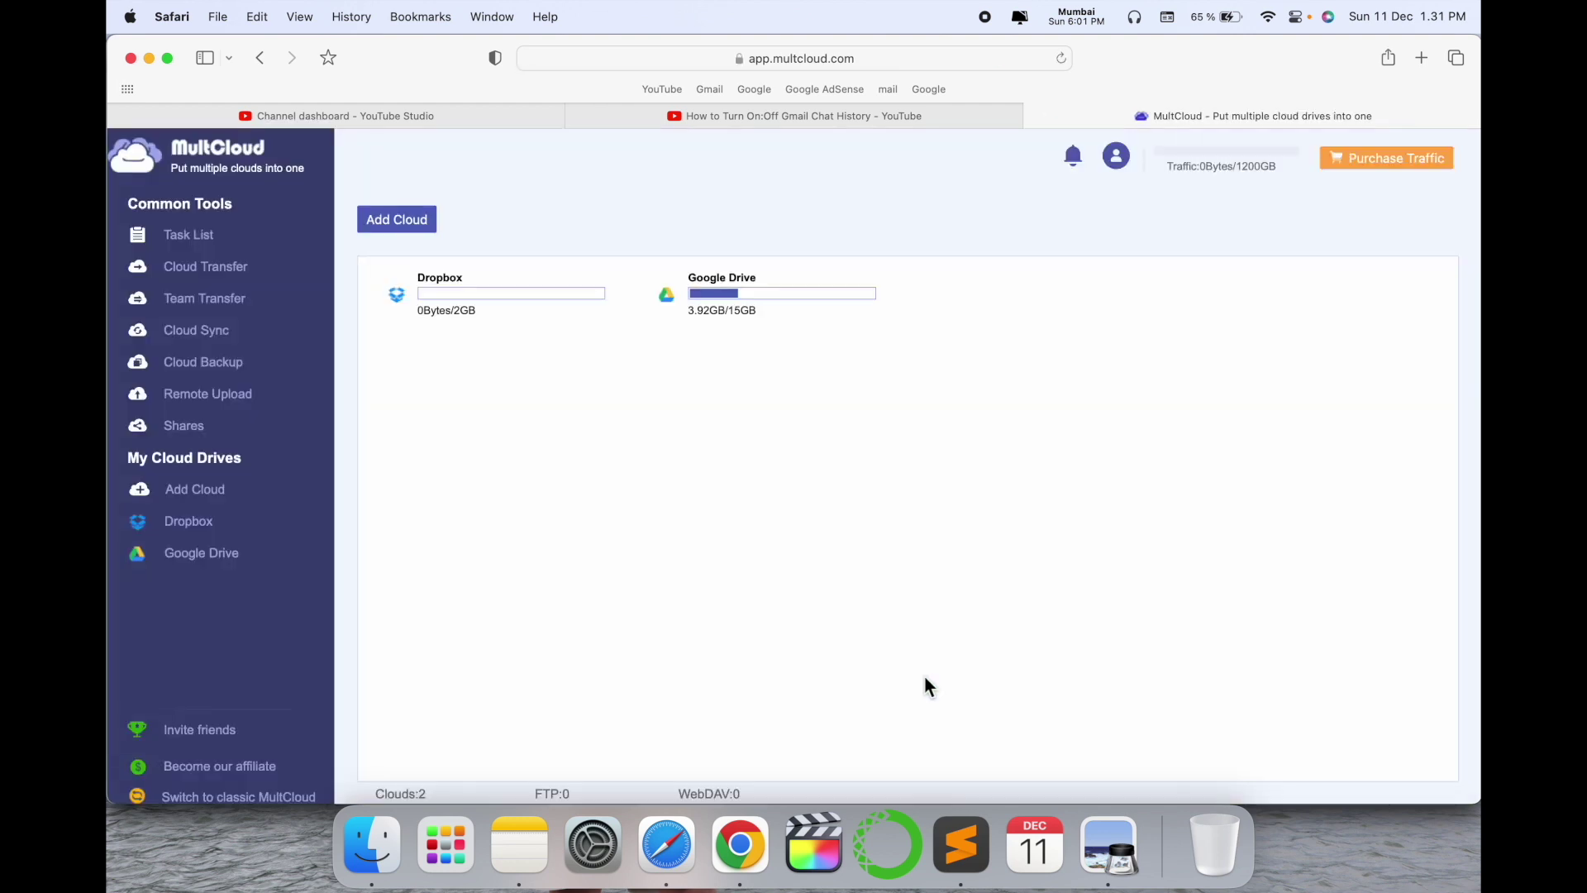
- Check the 1200GB traffic allowance and the existing task's actions in Task List
double_click(1255, 166)
click(204, 249)
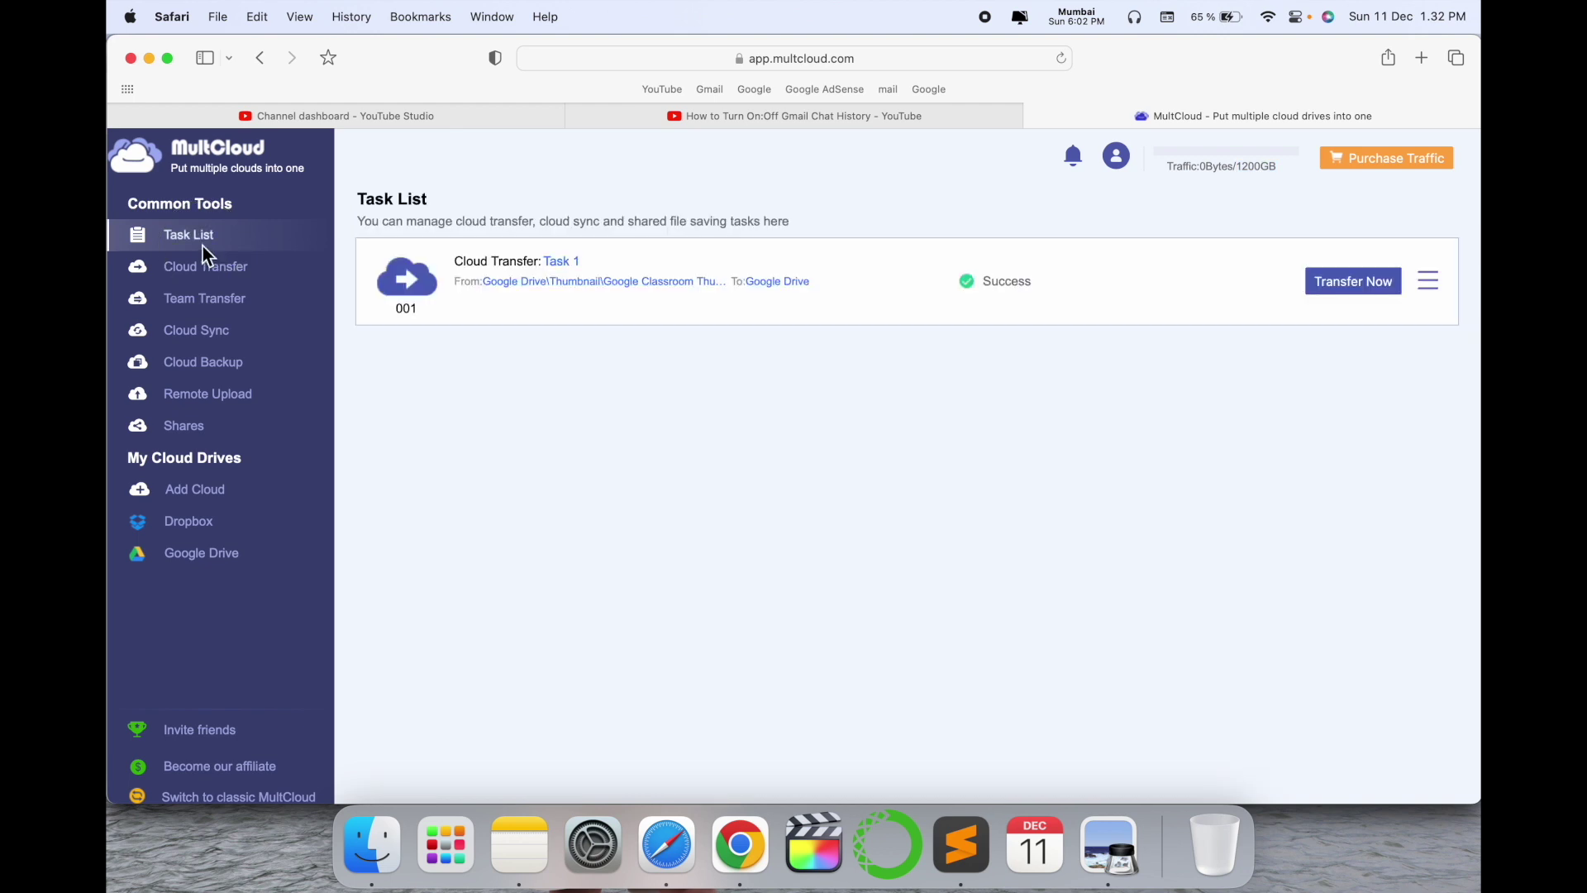
click(1429, 283)
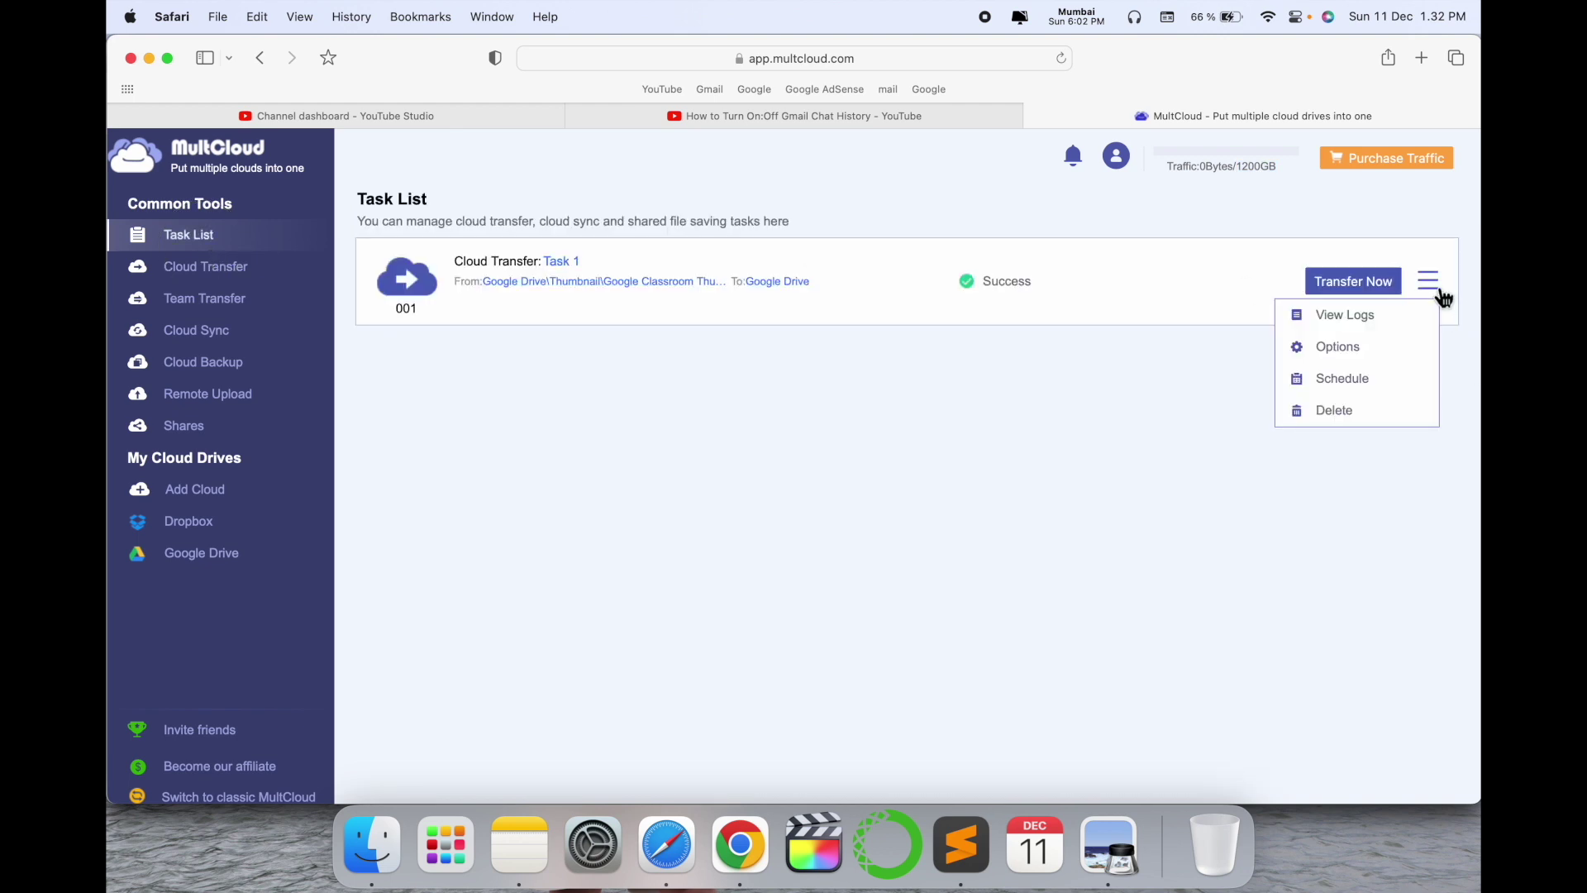
click(1367, 423)
- Browse the Cloud Transfer, Team Transfer, Cloud Sync, Cloud Backup and Remote Upload pages
click(218, 278)
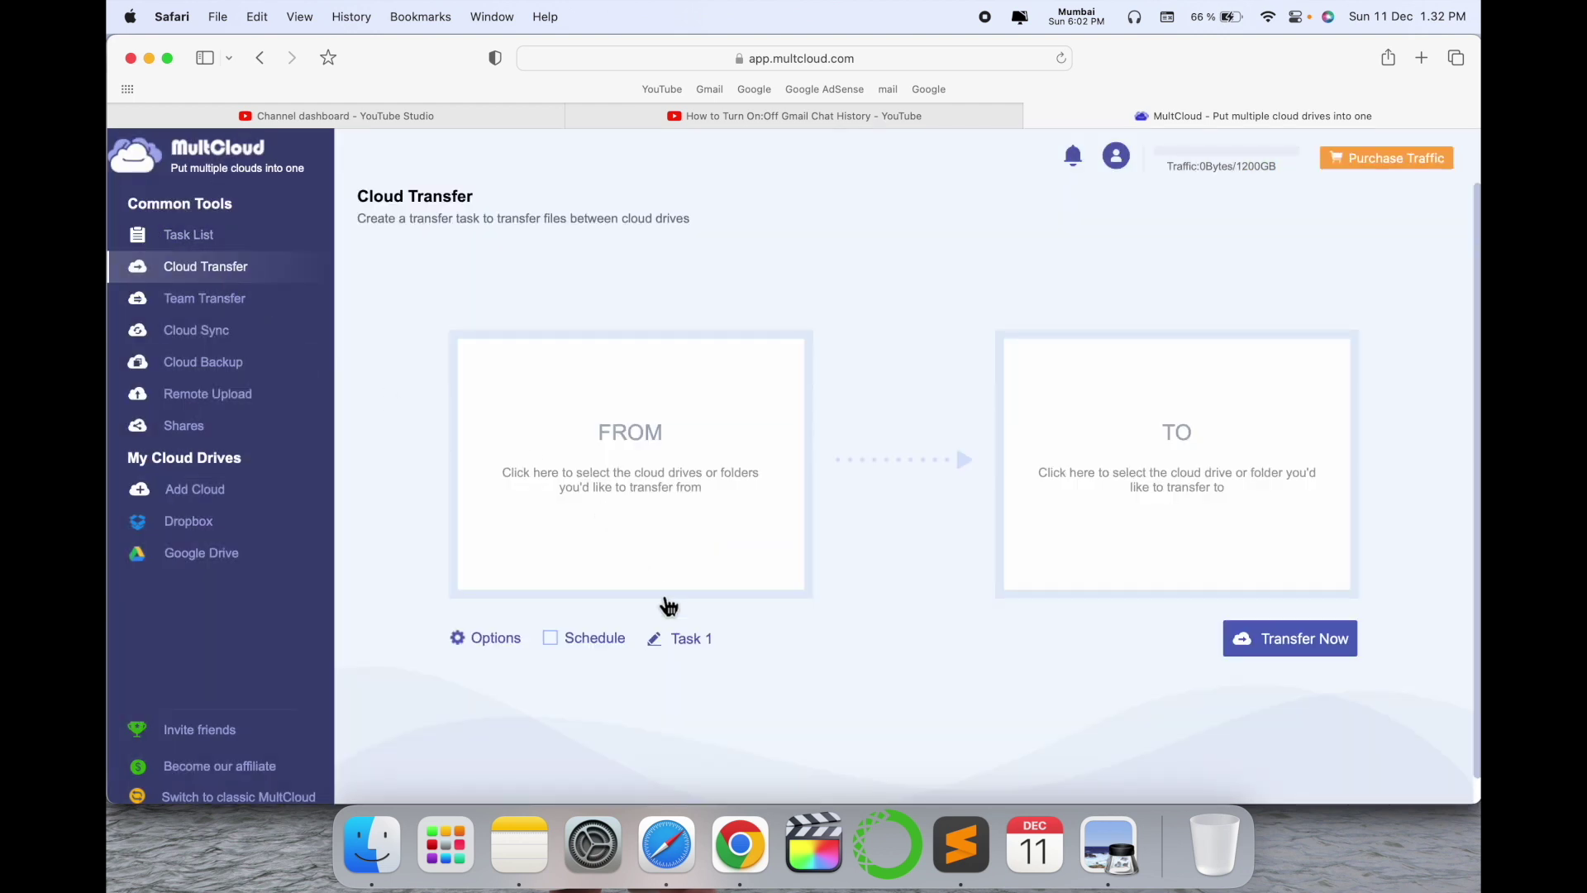
click(239, 304)
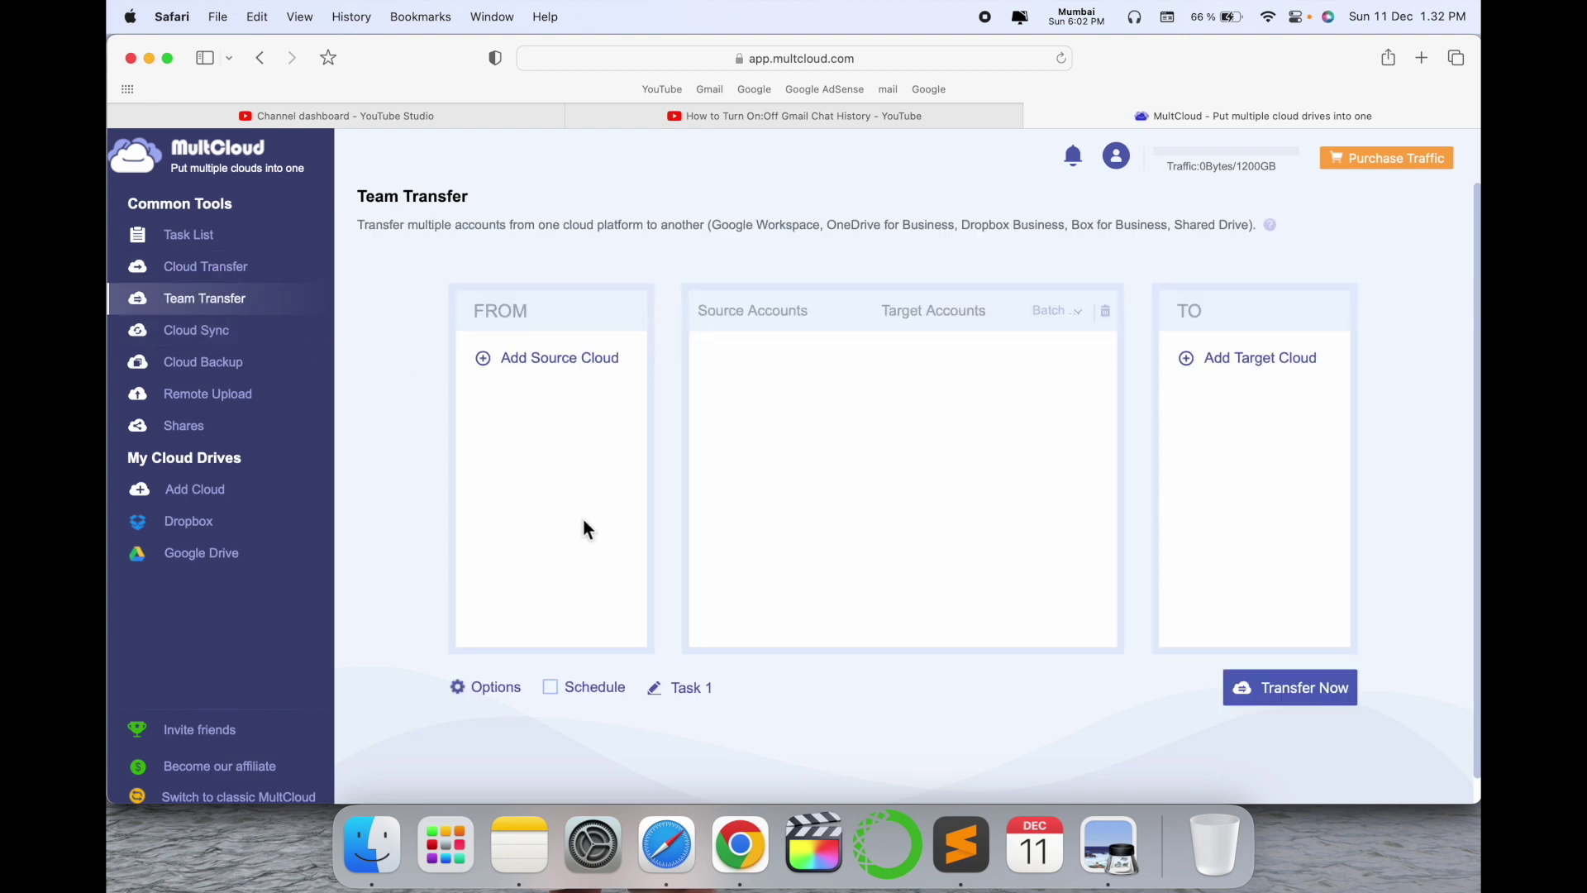
click(196, 338)
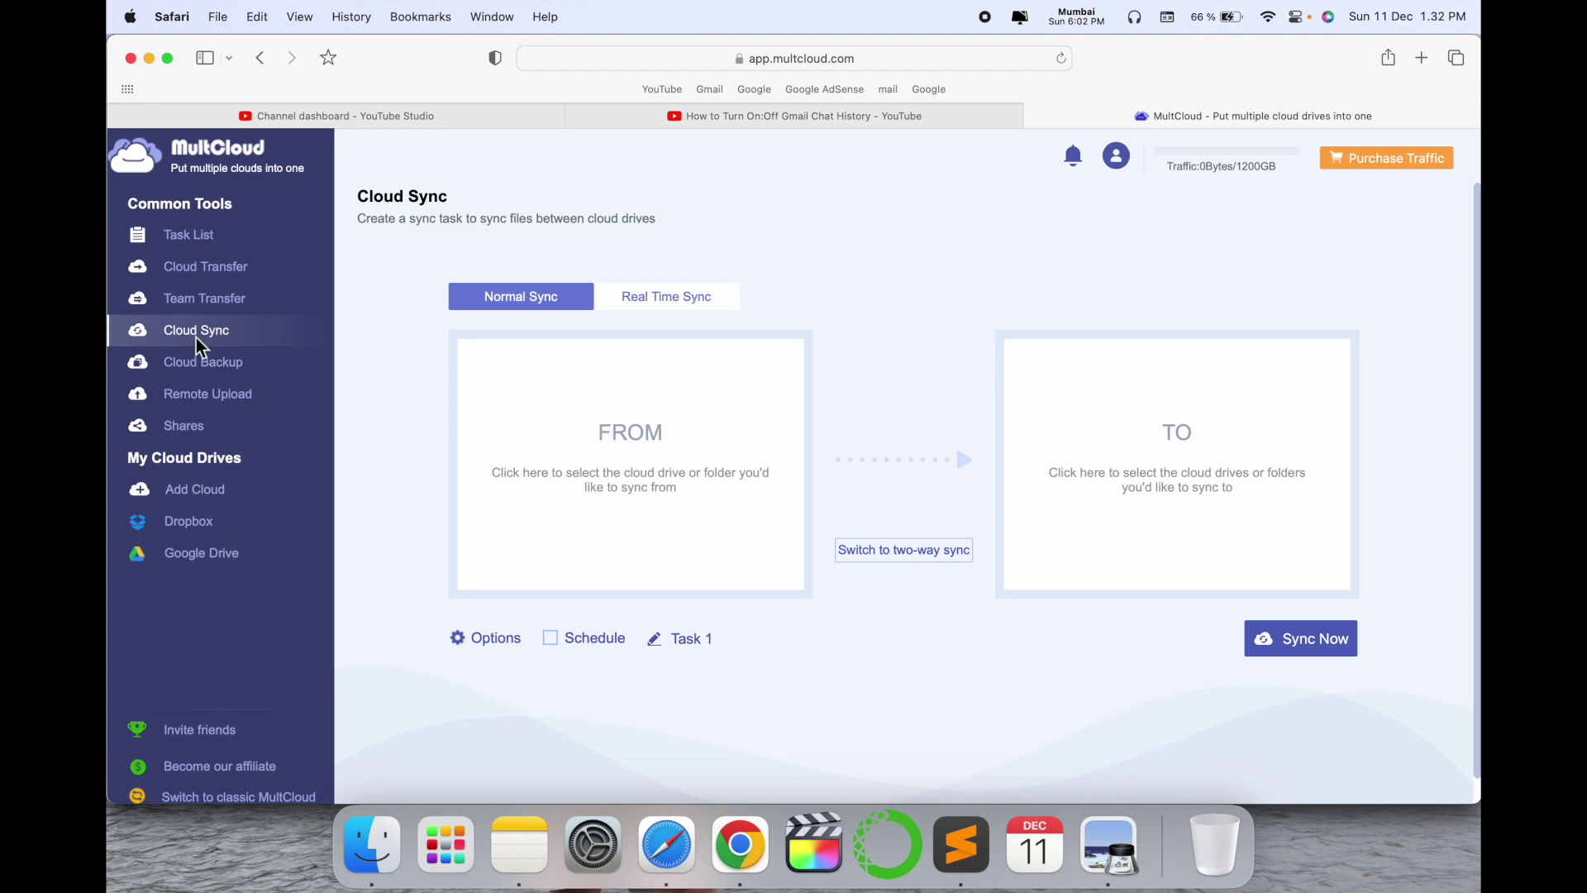
click(221, 374)
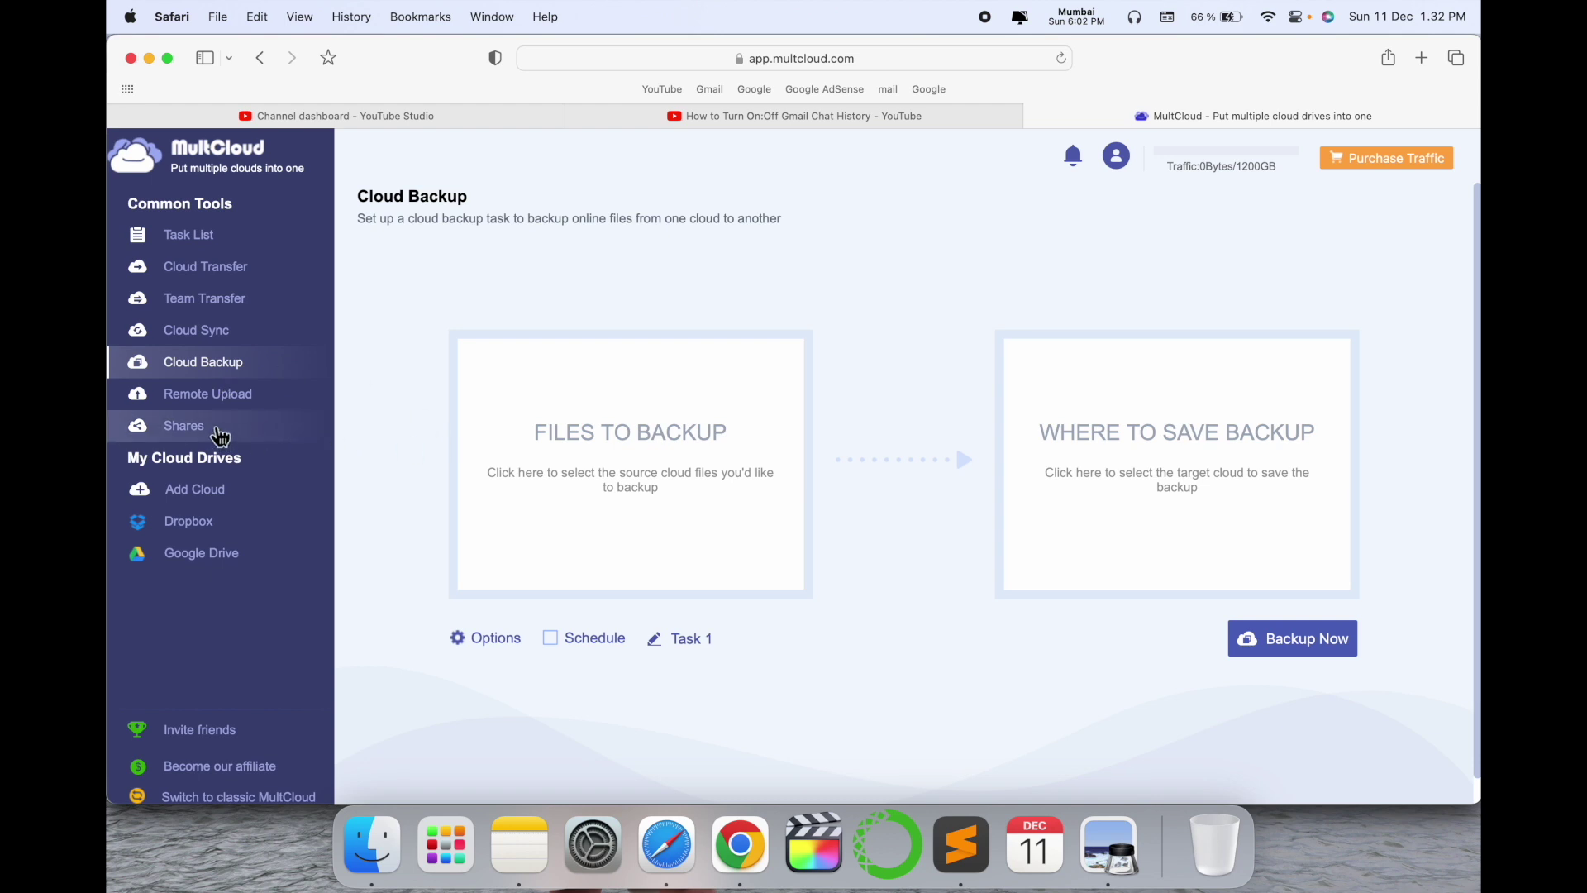
click(228, 405)
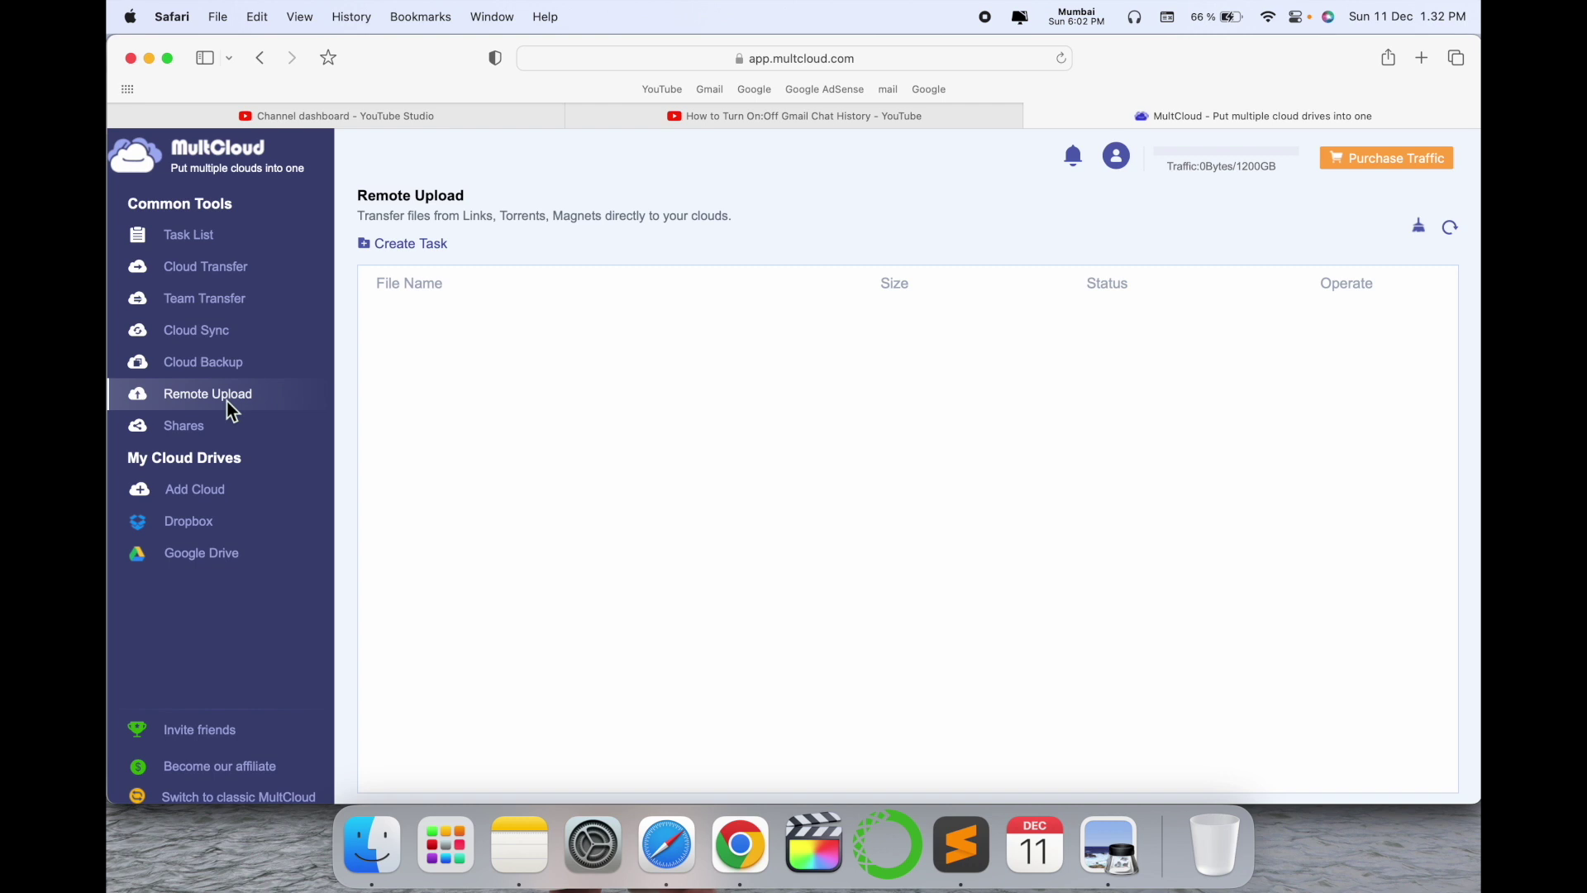
- From Add Cloud, connect Google Drive with the Google account and allow file access
click(205, 490)
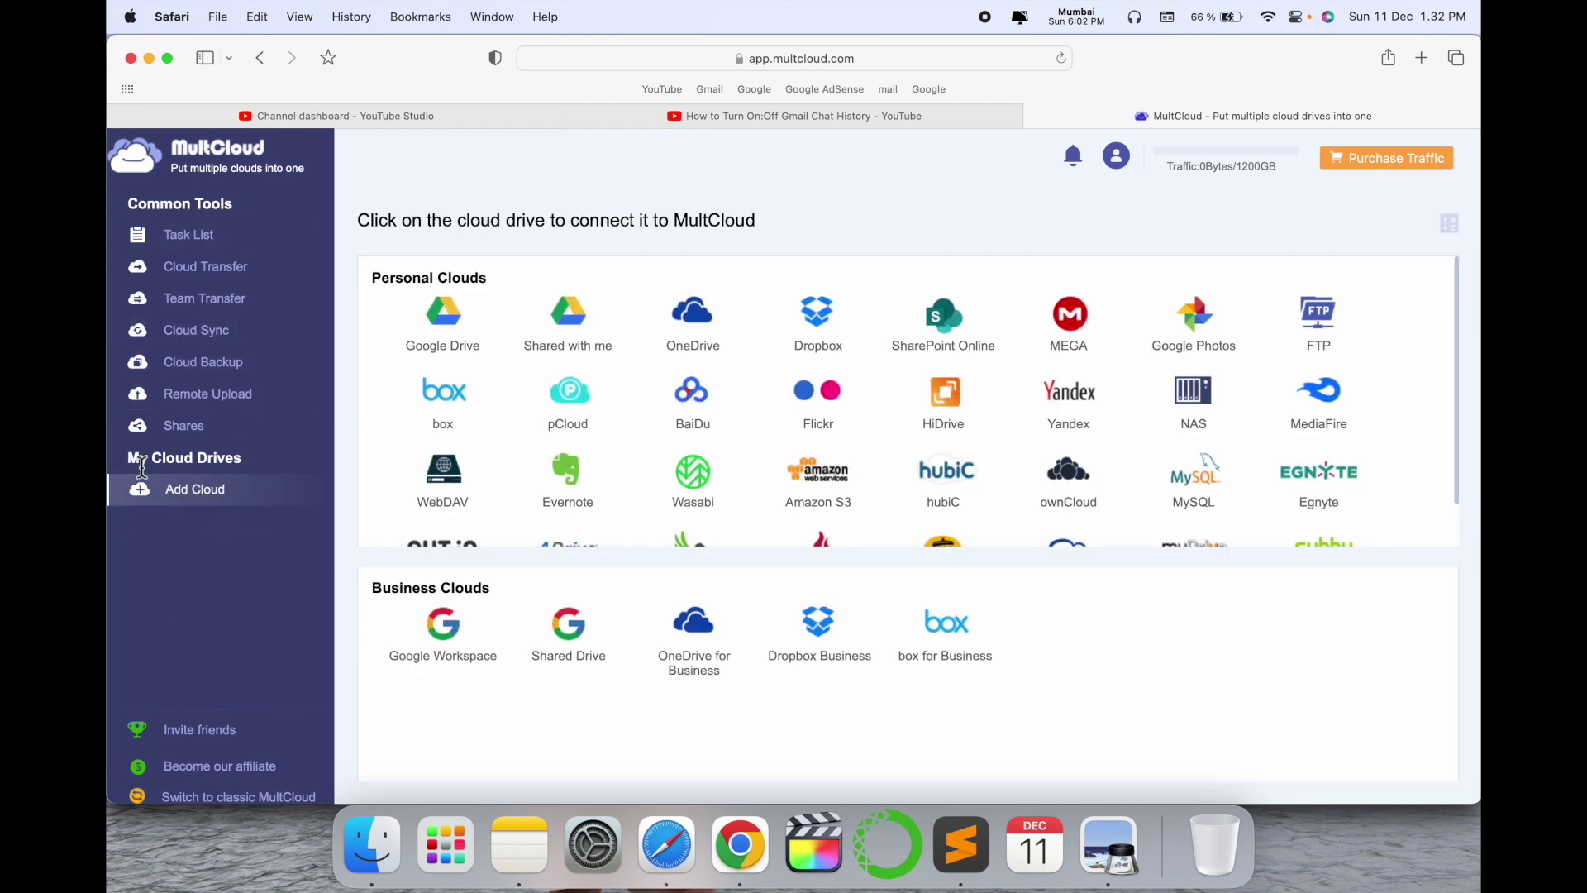
drag(126, 457, 220, 465)
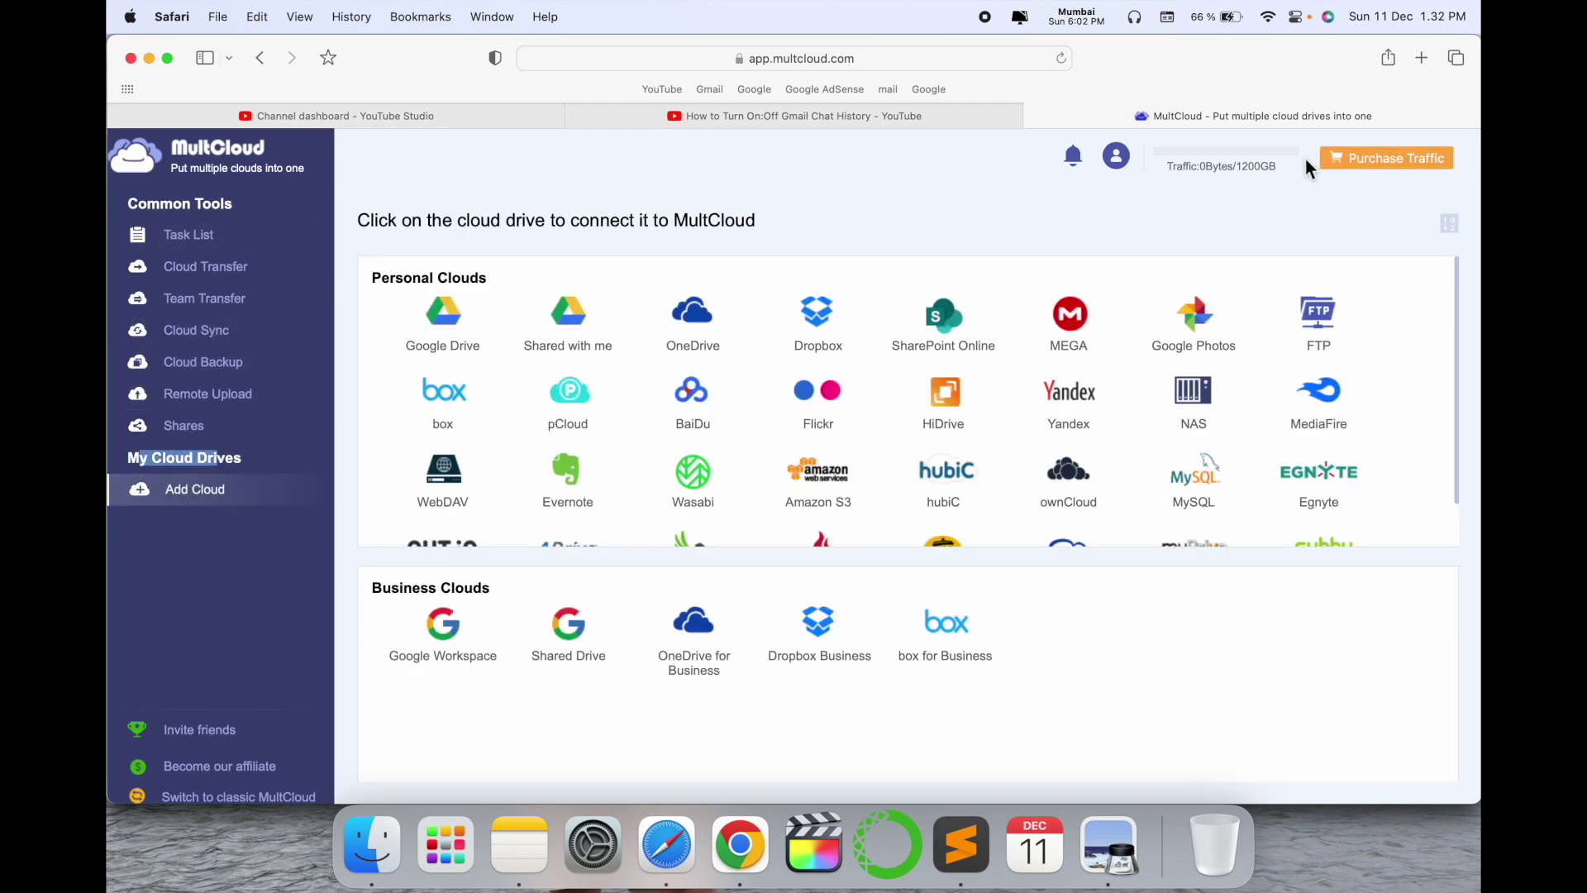
double_click(1255, 174)
click(1254, 175)
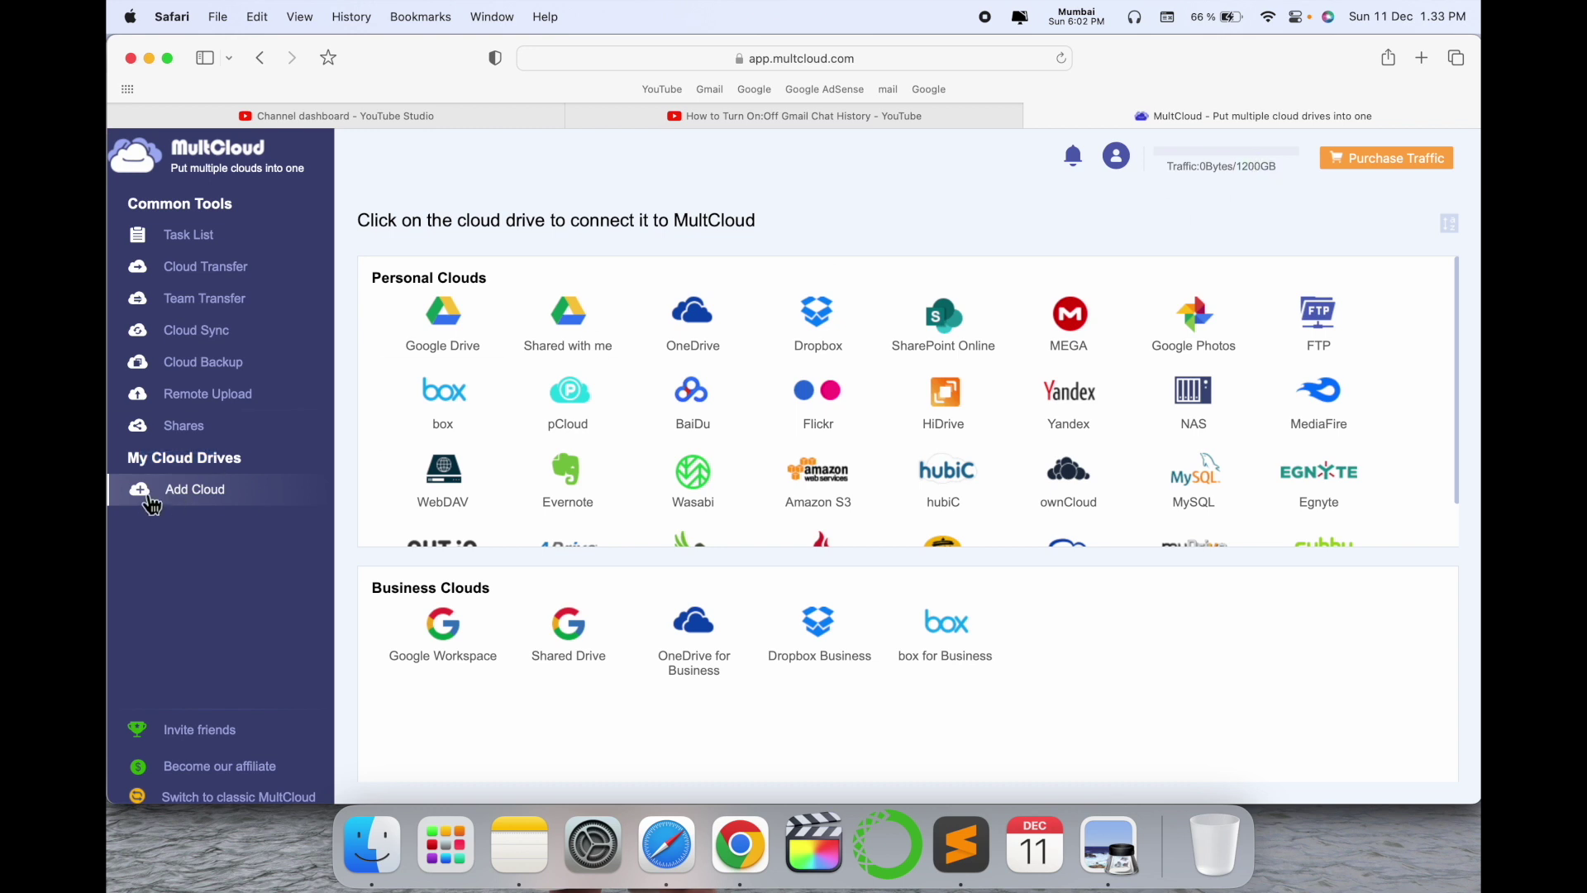
click(445, 319)
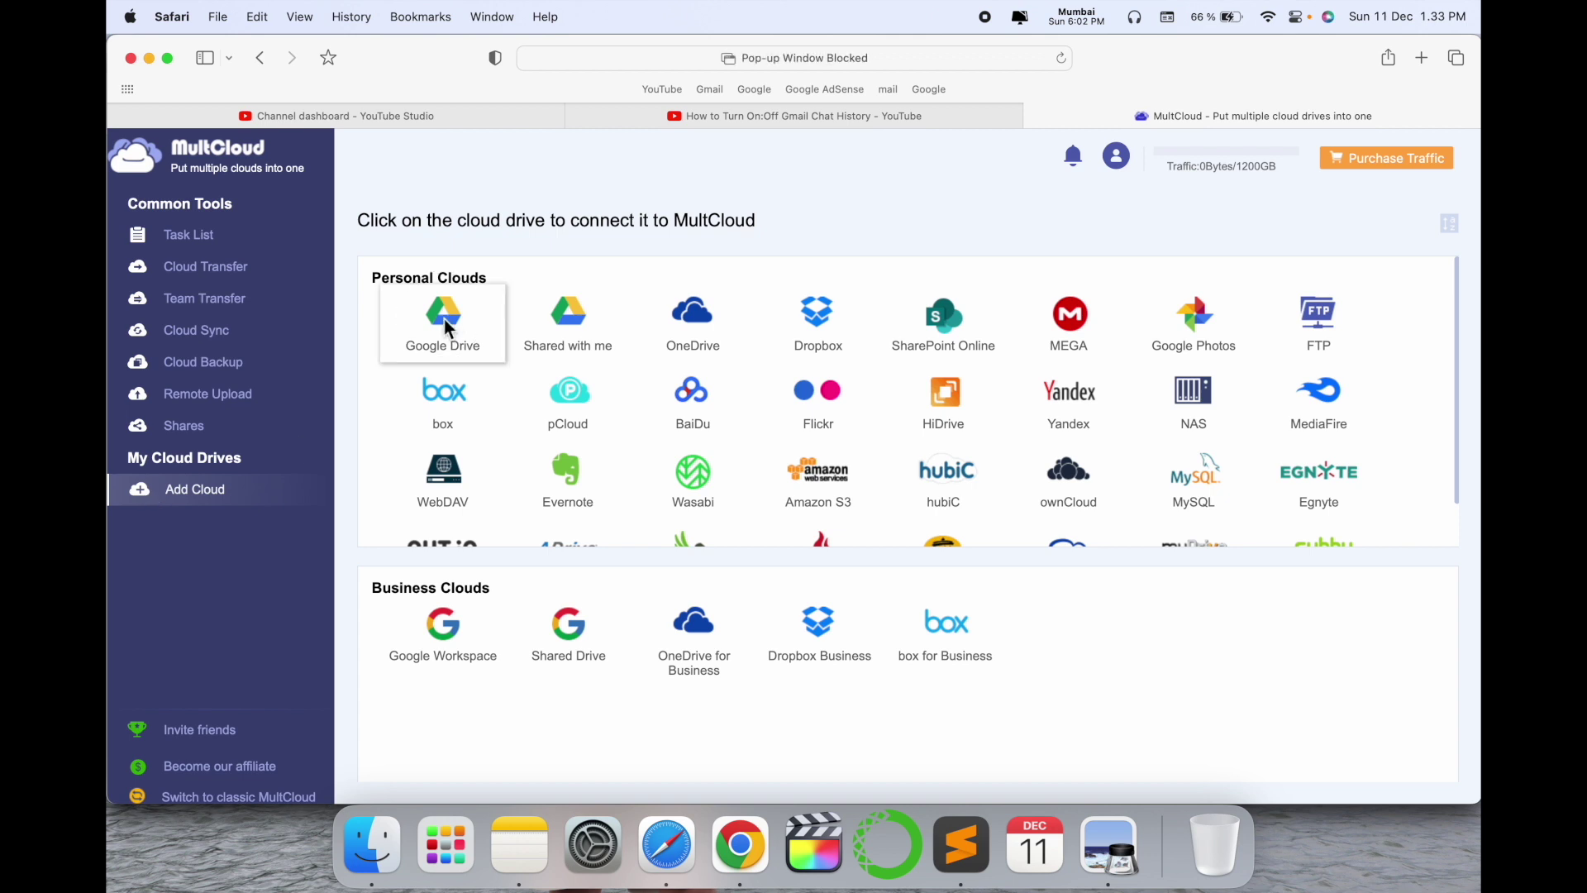
click(717, 387)
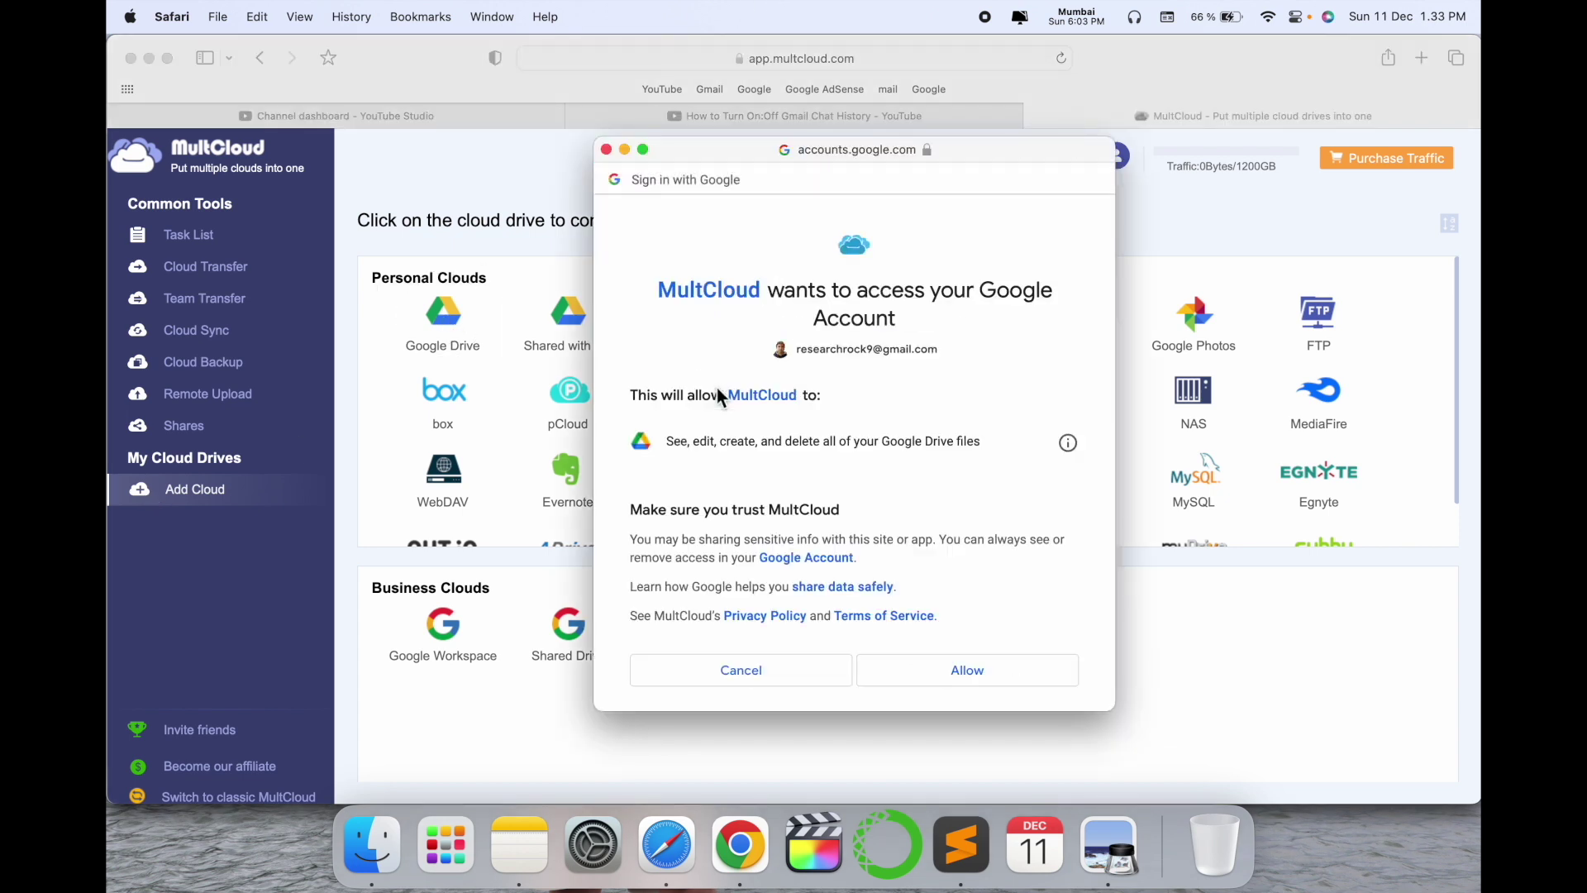
click(1024, 670)
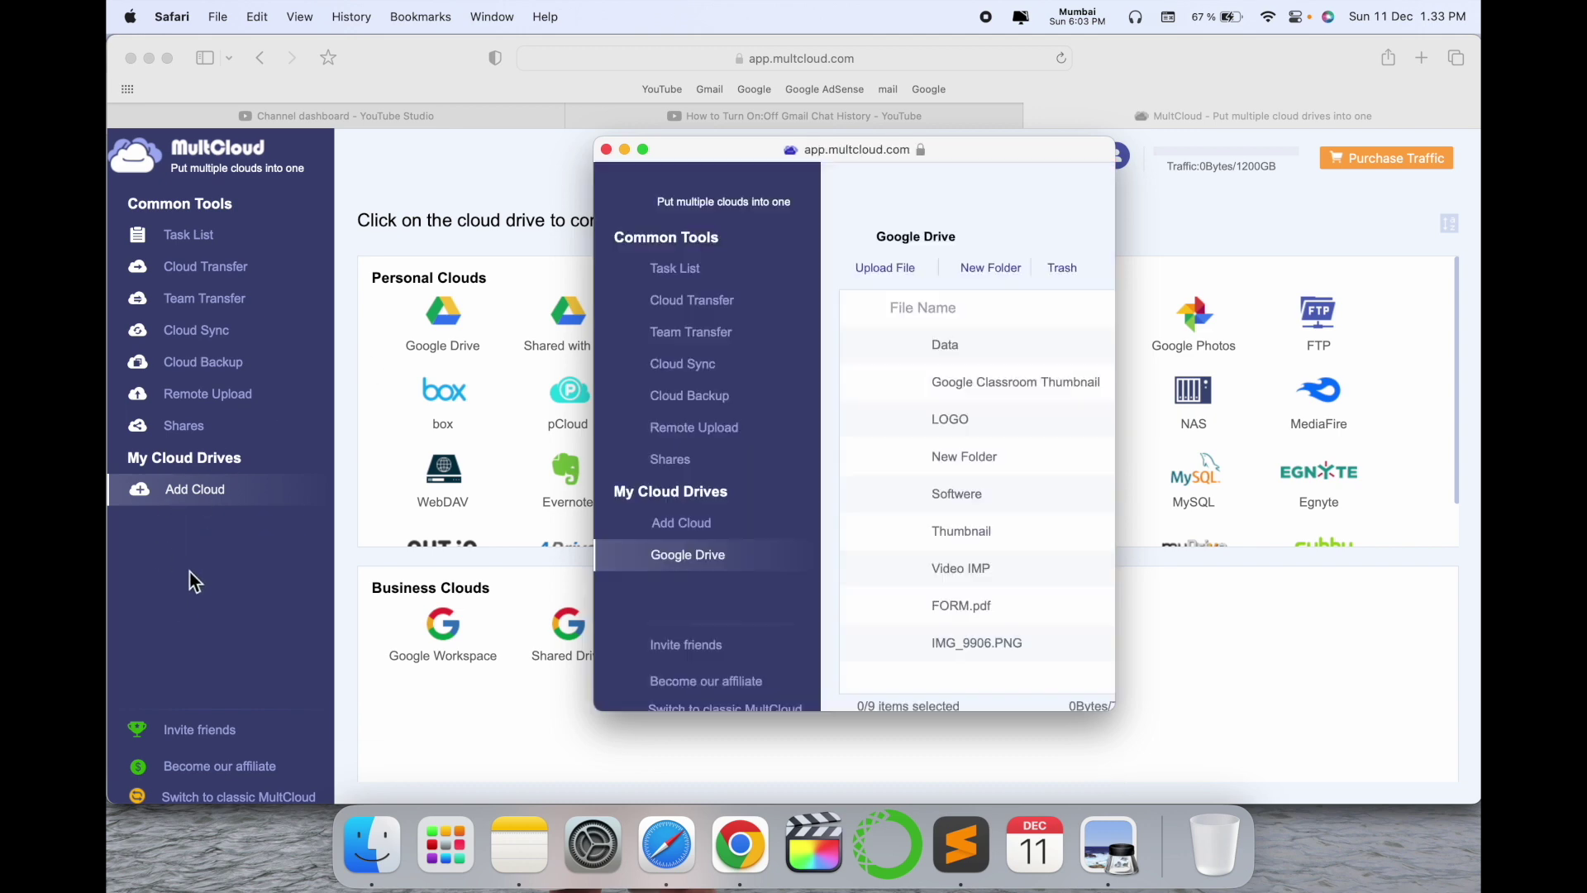
- Reload to show the new drive, connect Dropbox, and return to Add Cloud
click(607, 149)
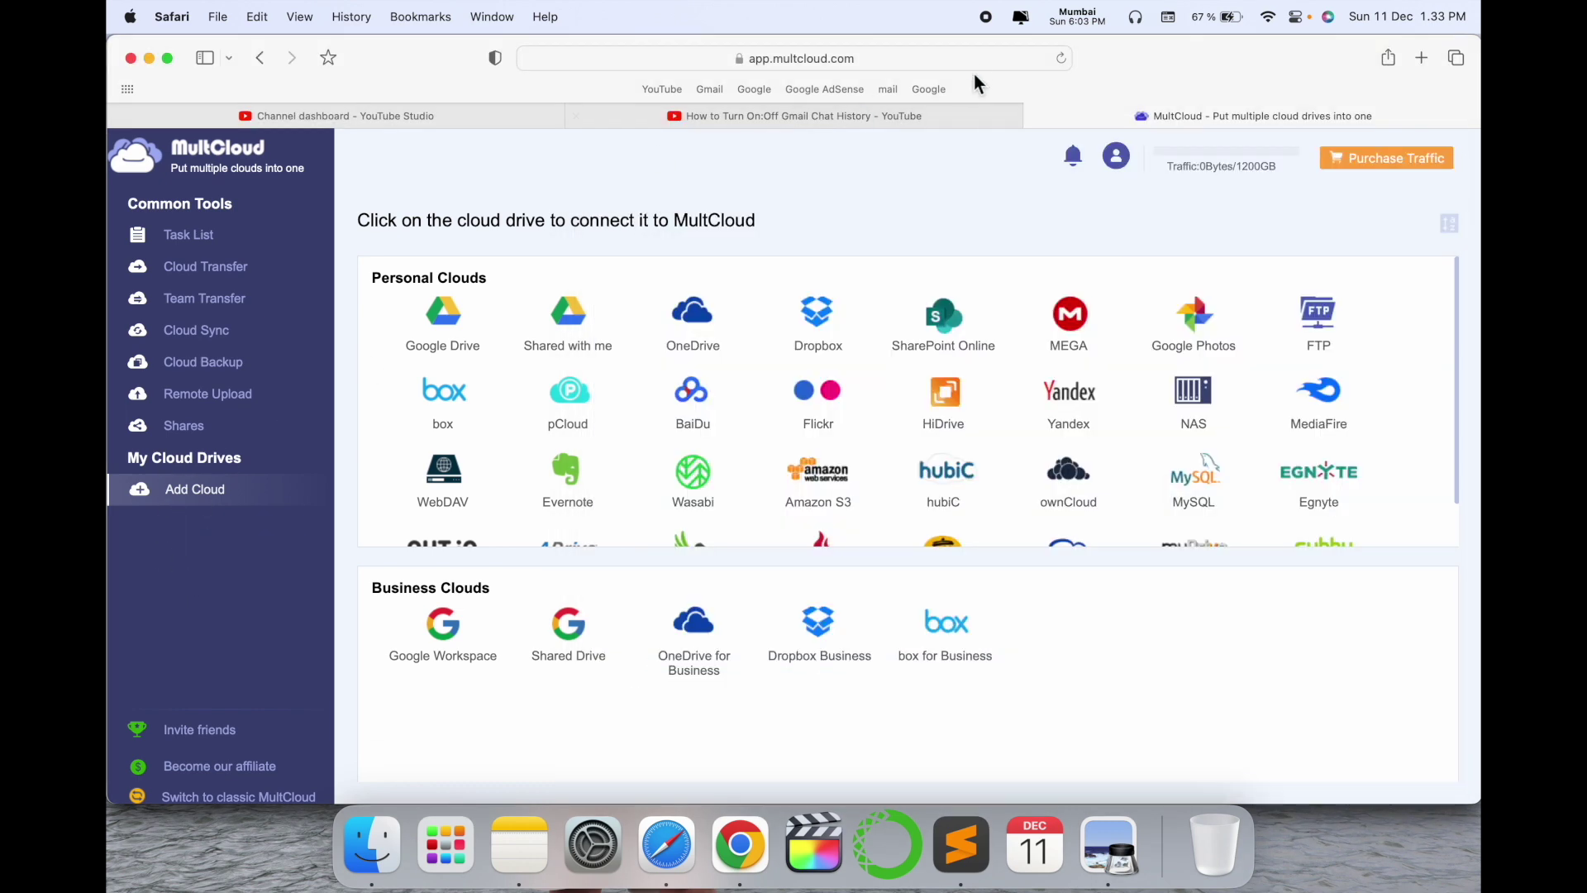
click(1059, 59)
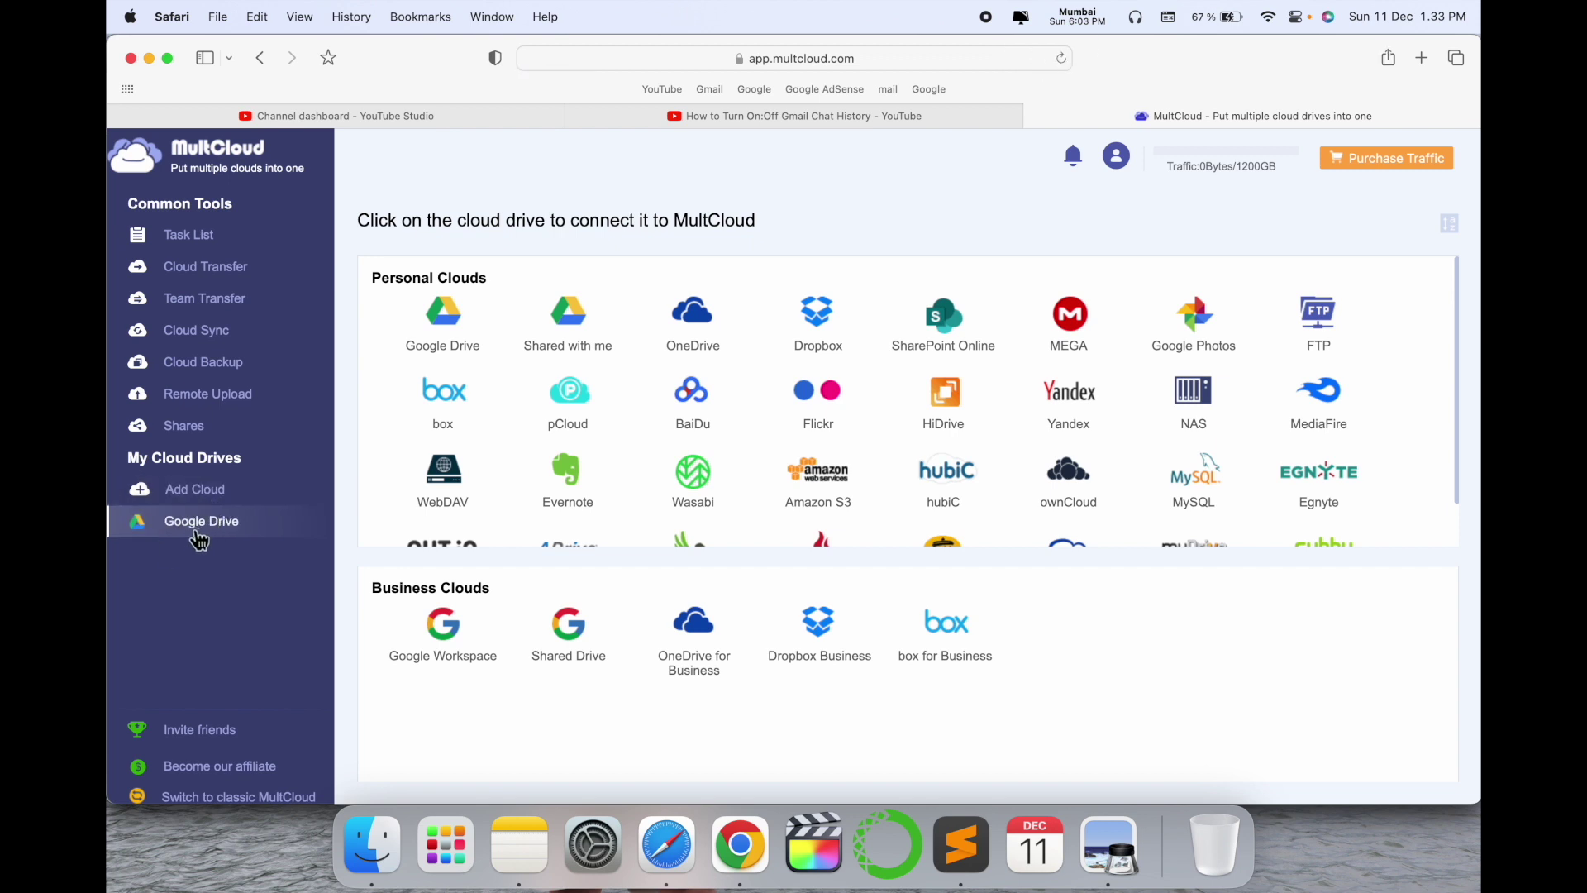
click(807, 321)
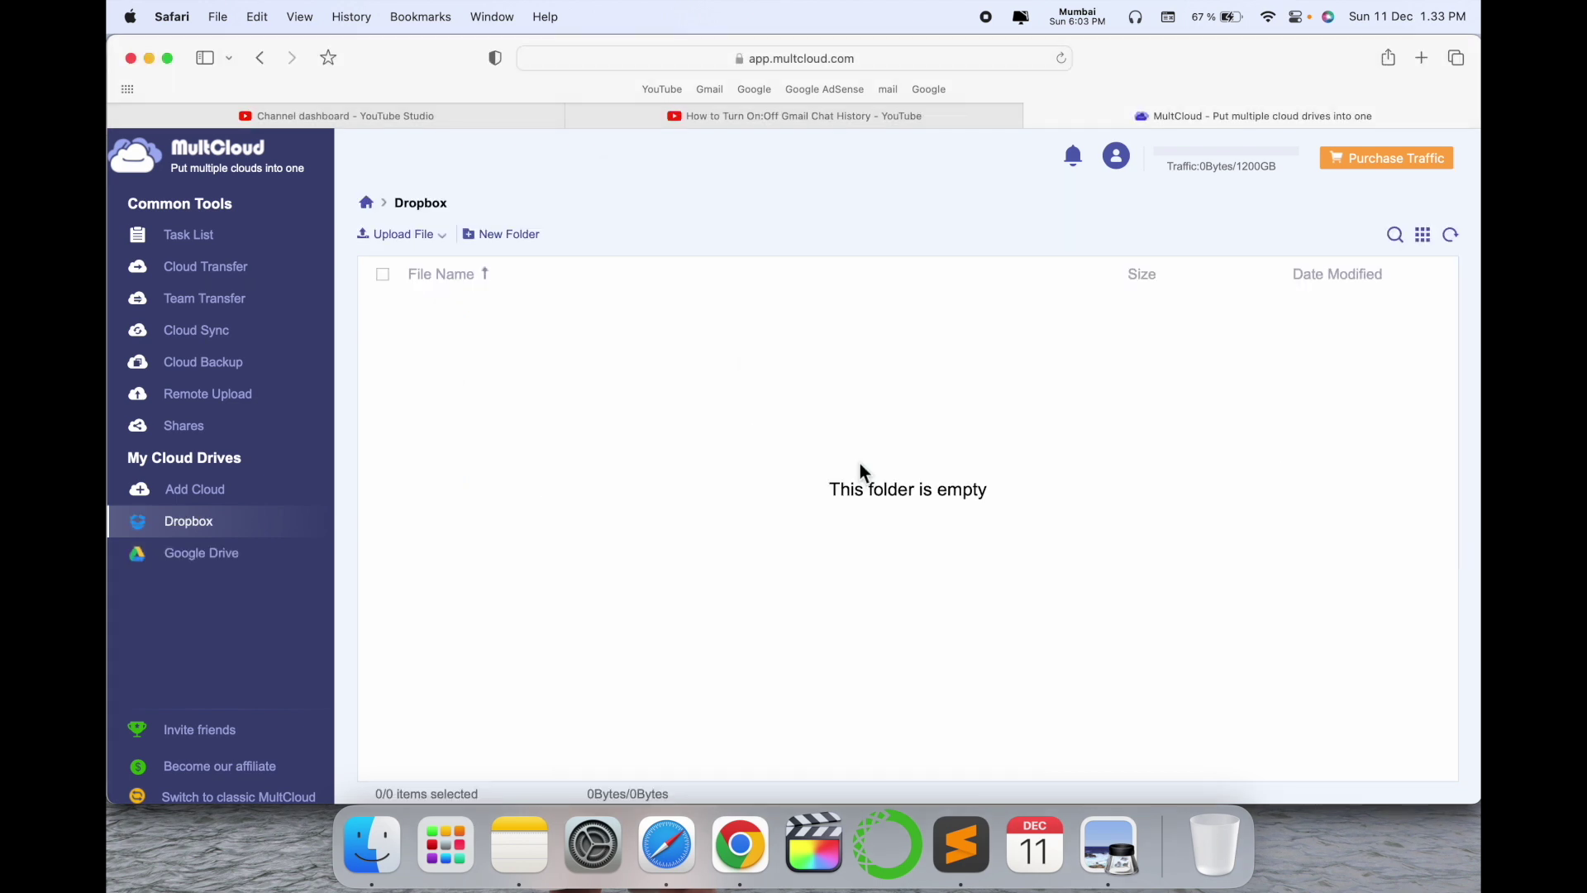
click(217, 490)
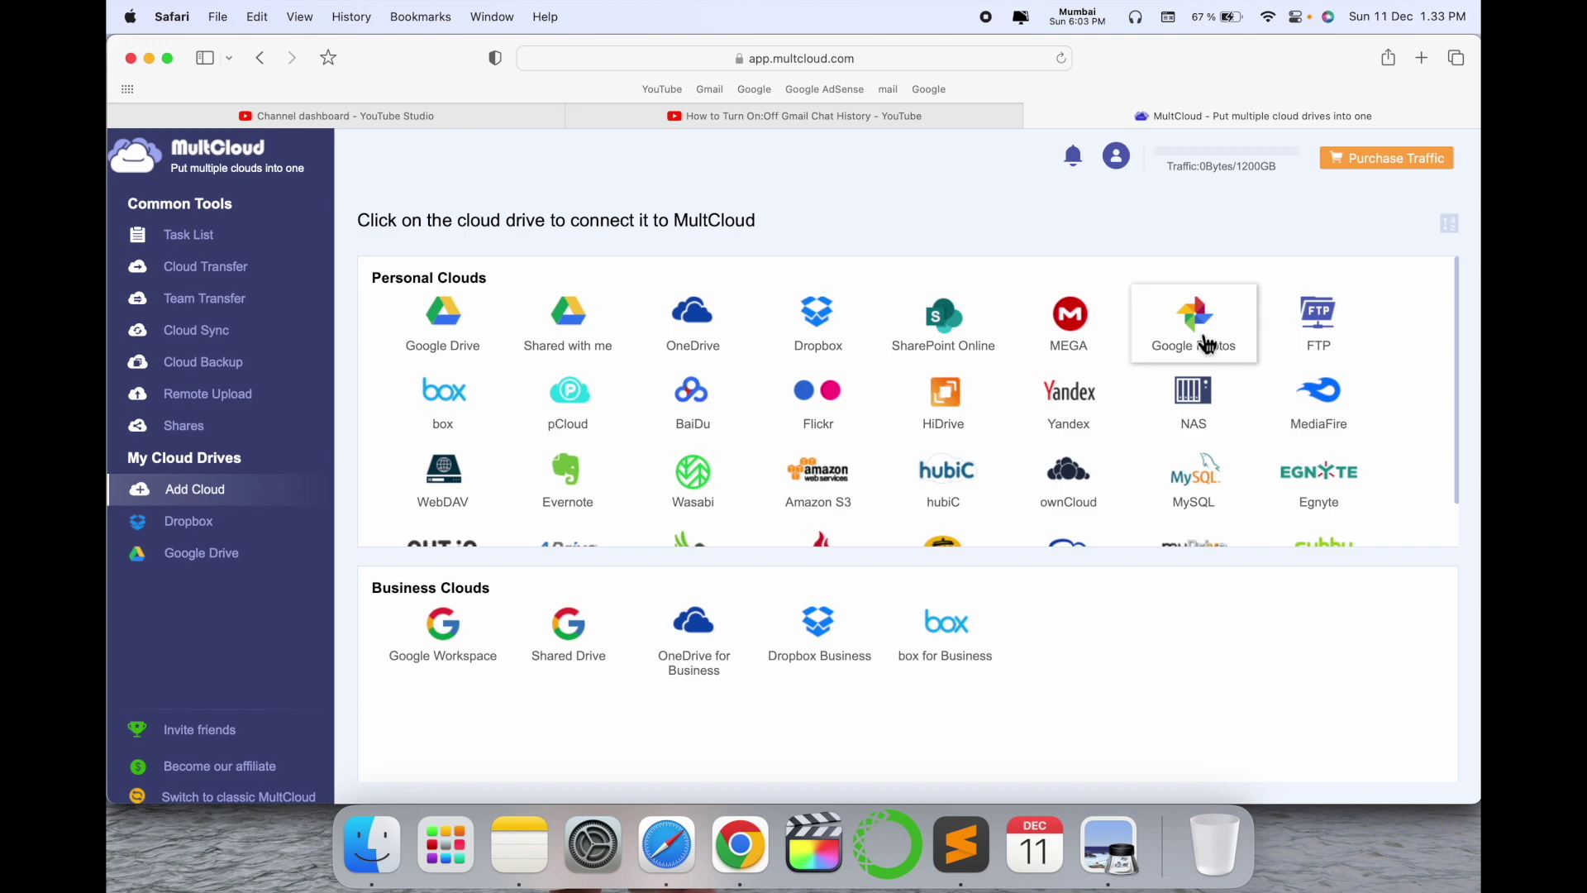
- Connect Google Photos as a cloud drive using the Google account
click(1200, 341)
click(1030, 588)
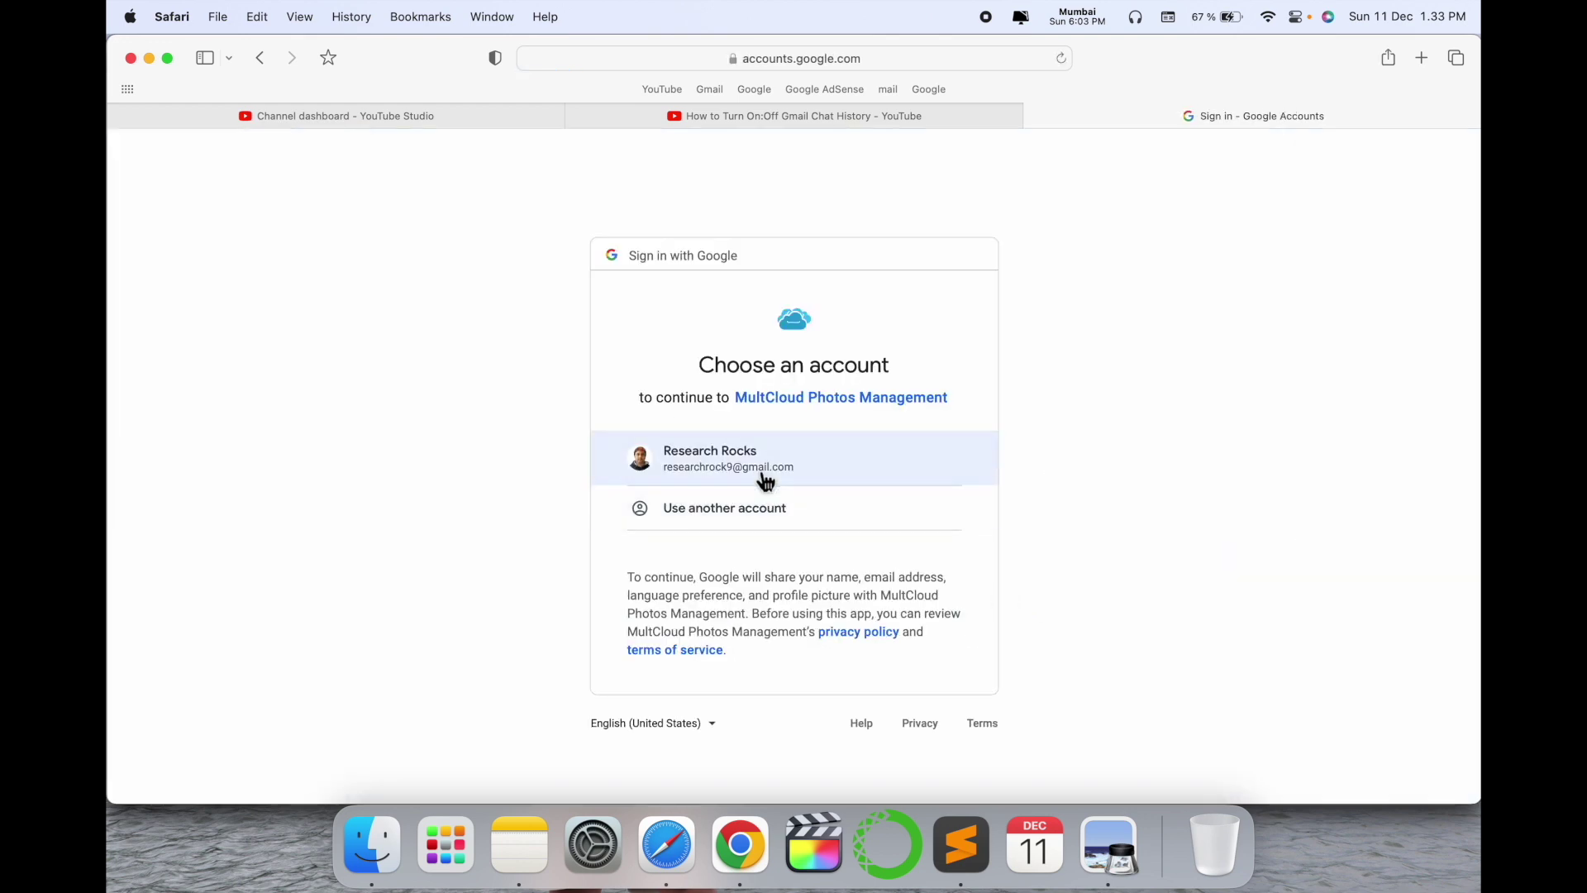
click(758, 468)
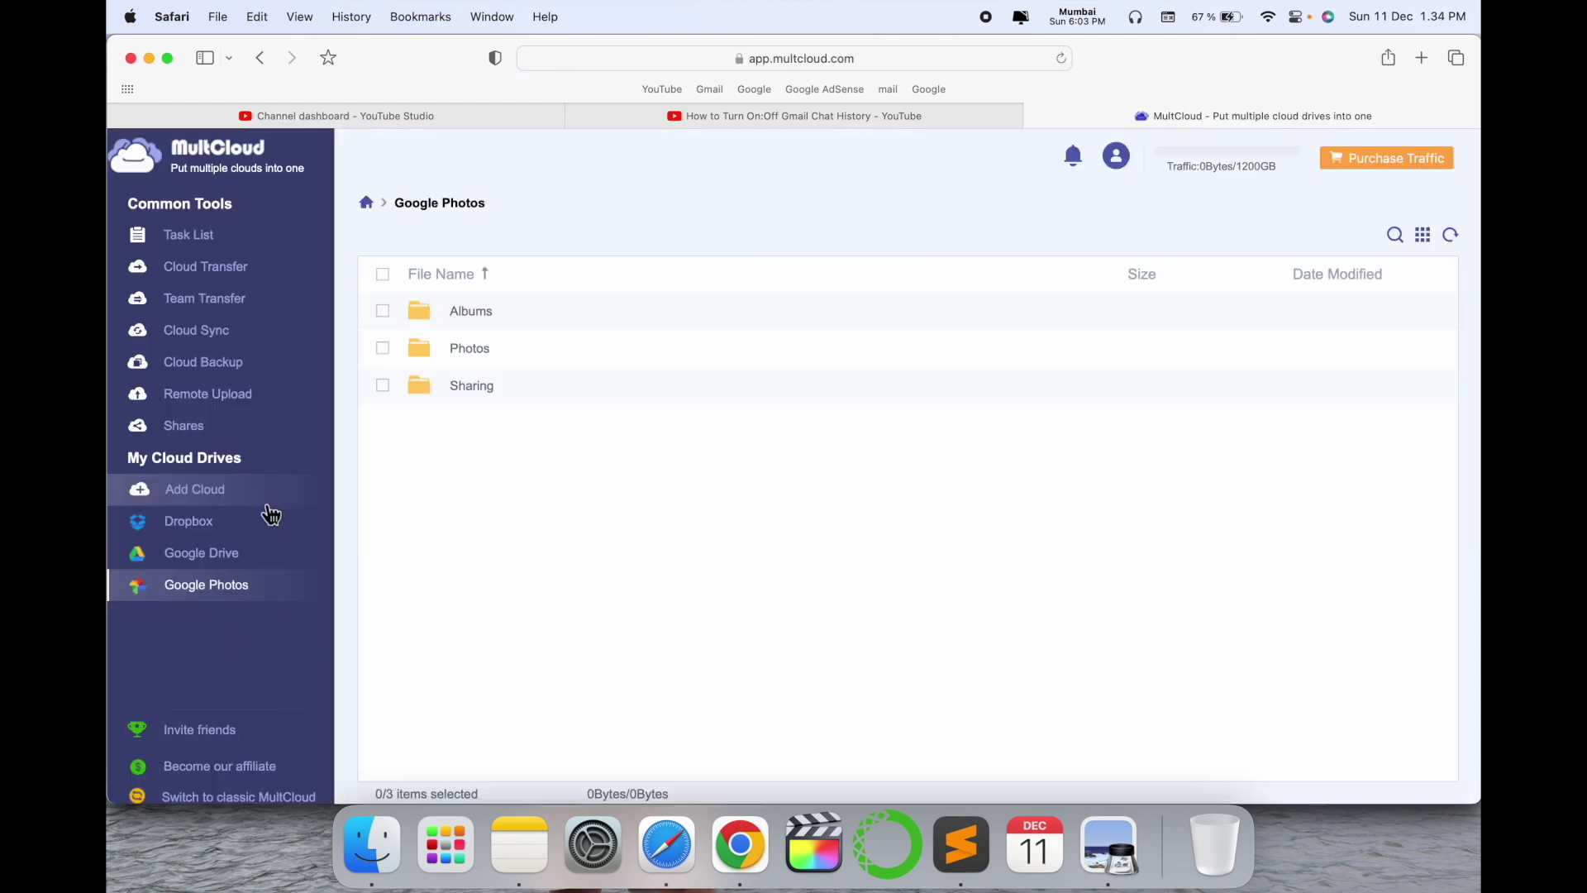
- Browse Dropbox then Google Drive, and tick the Google Classroom Thumbnail folder
click(218, 536)
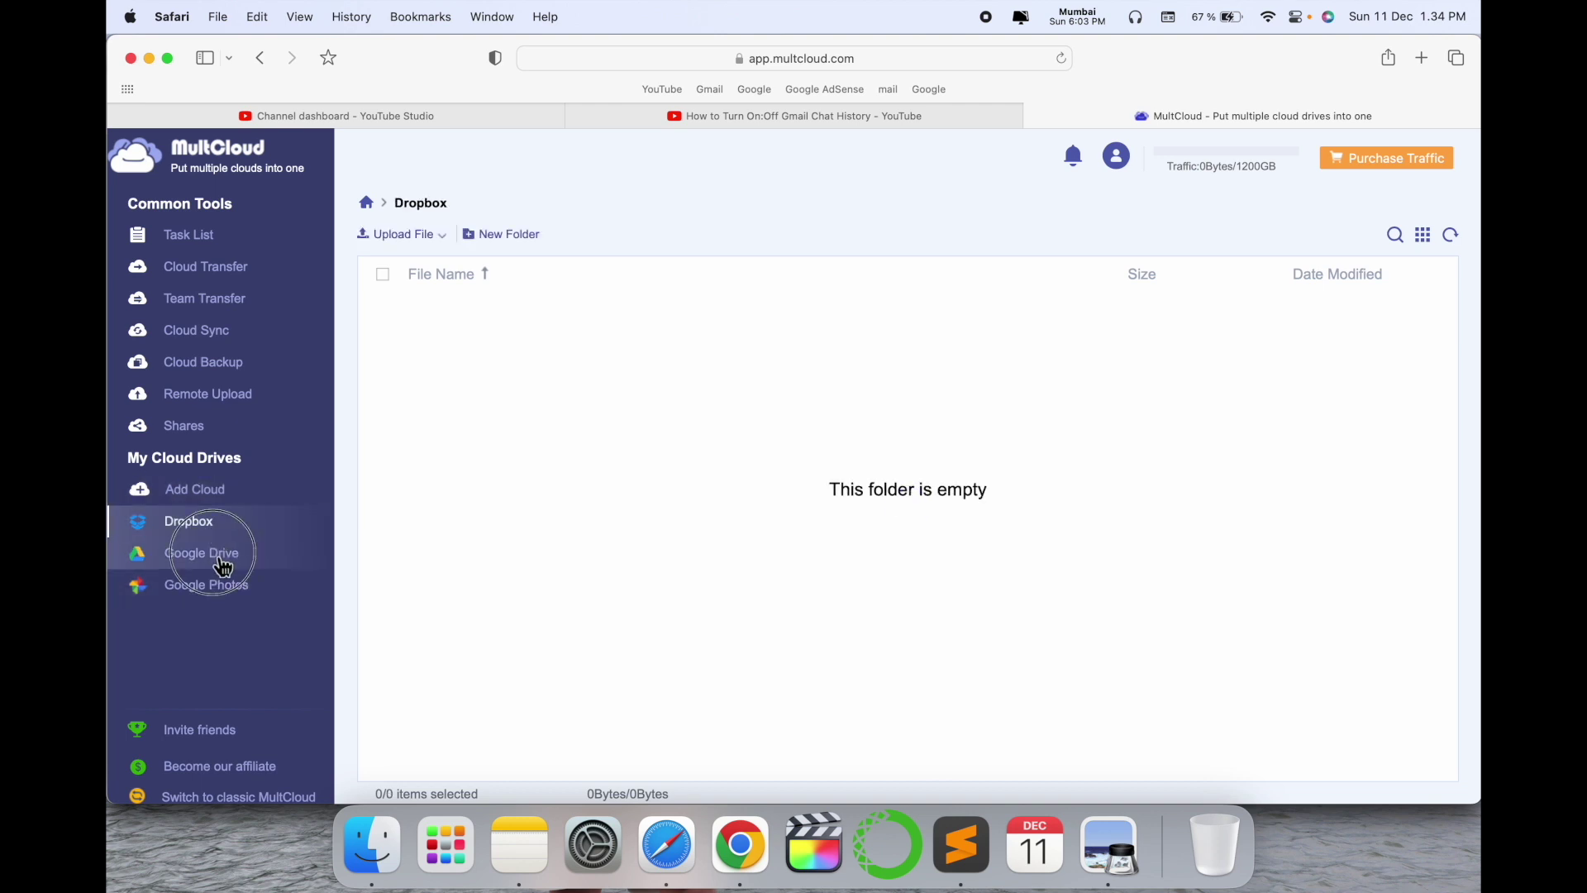
click(209, 588)
click(228, 561)
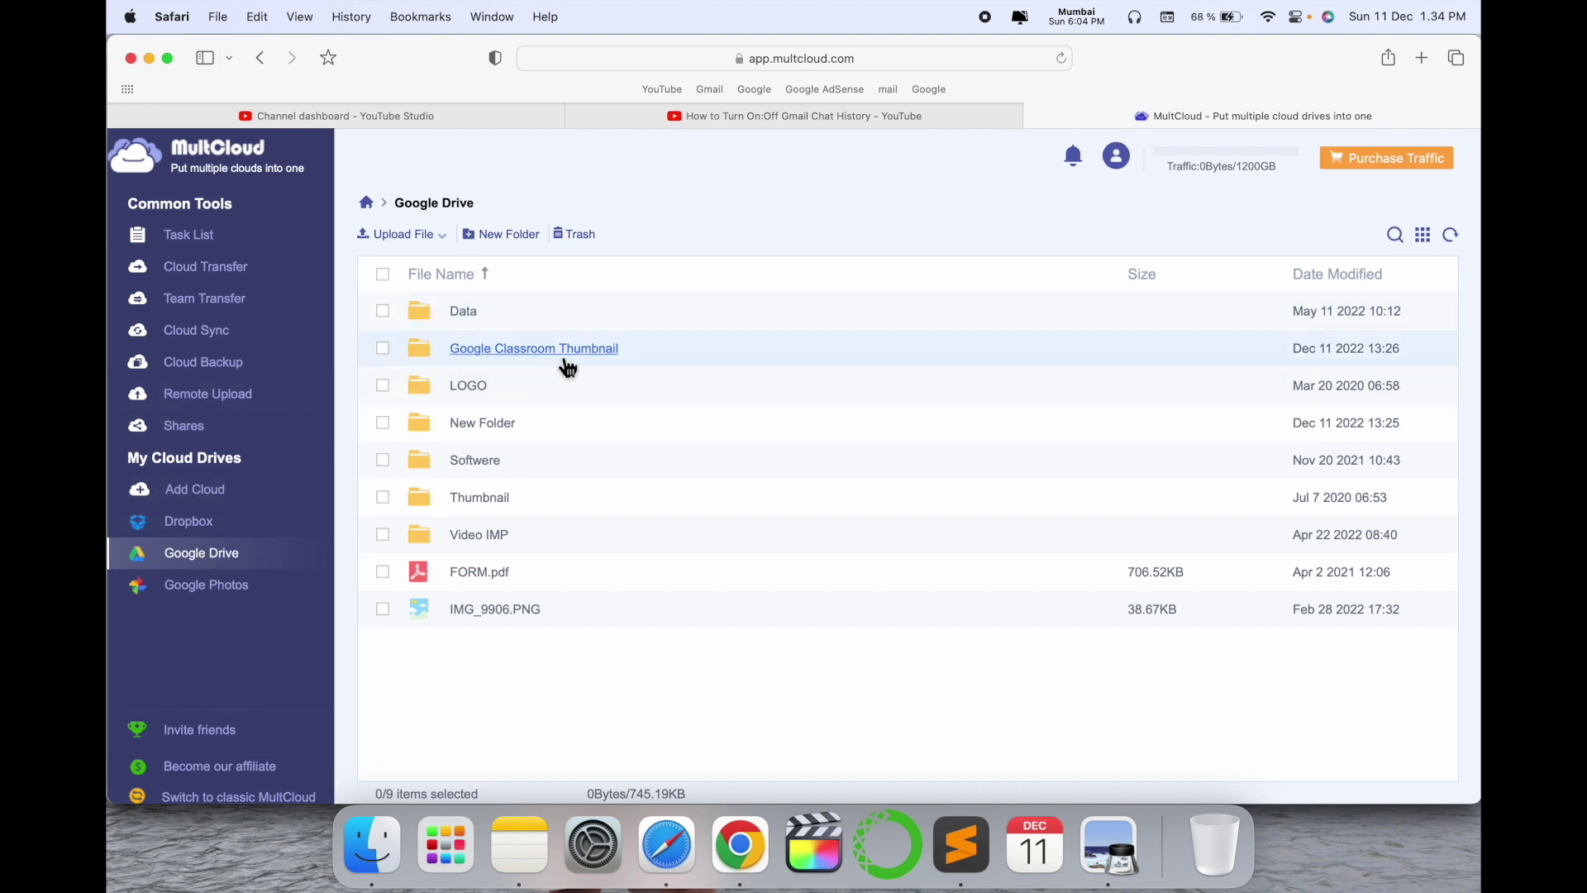
click(382, 348)
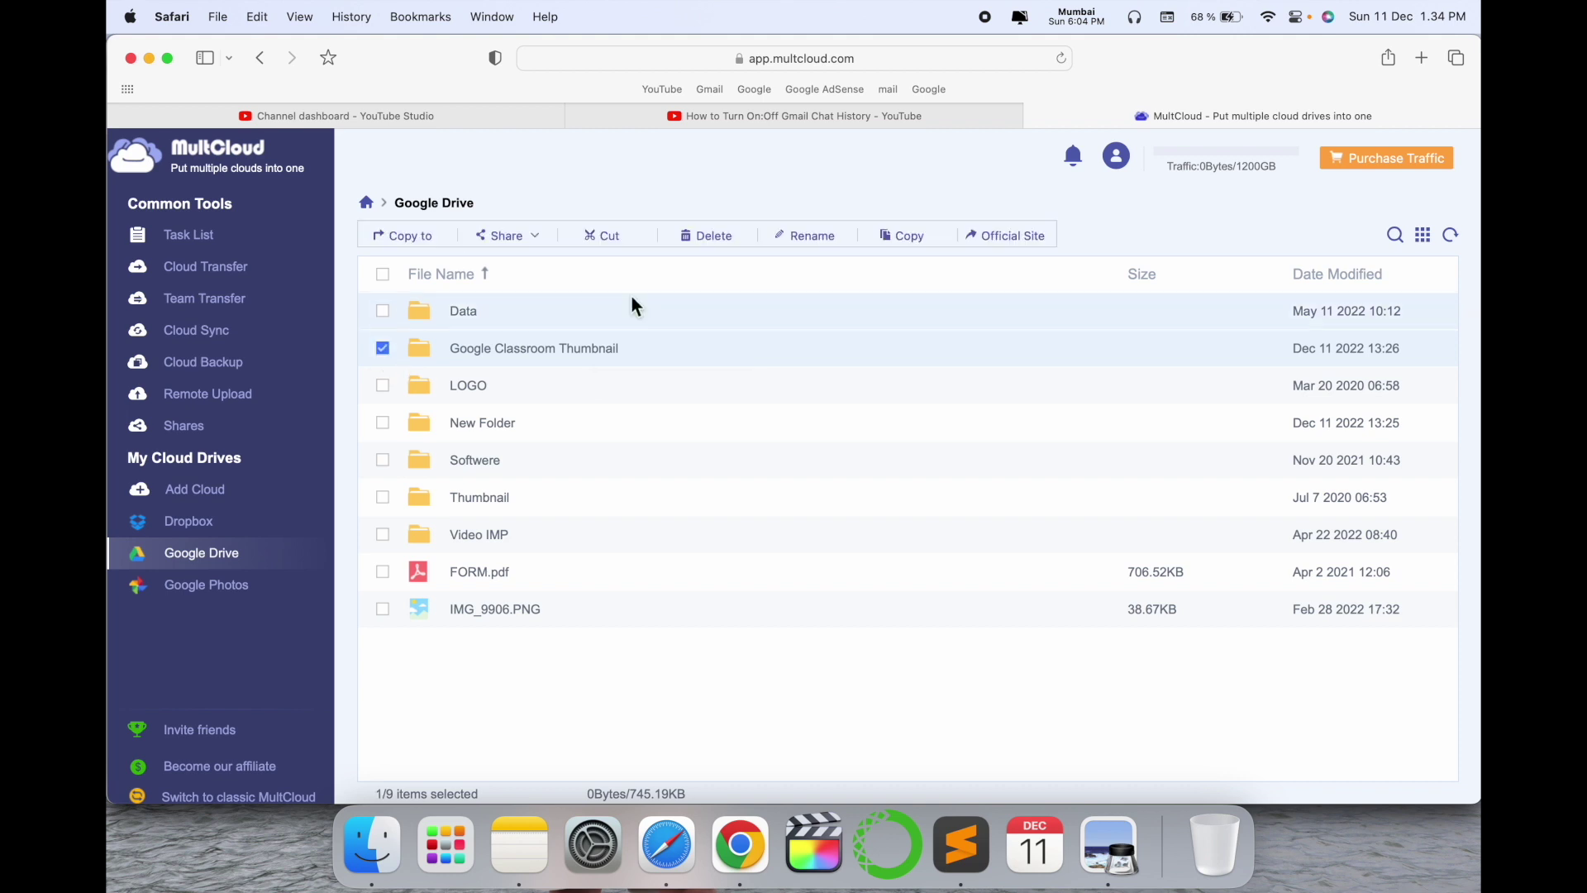
- In Cloud Transfer, set Google Drive's Google Classroom Thumbnail folder as the source
click(533, 348)
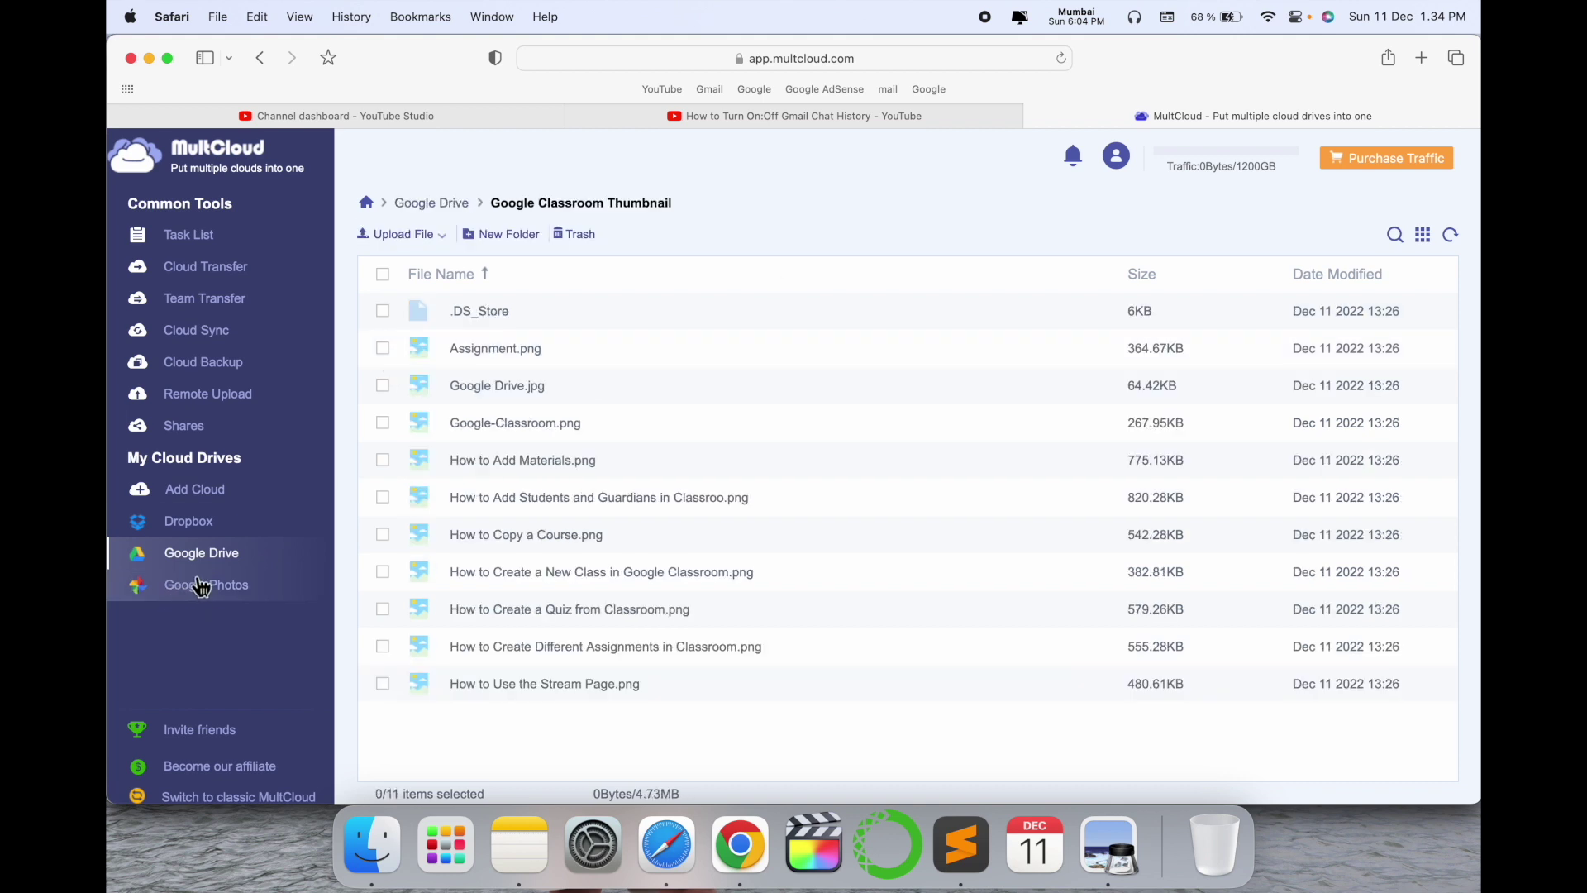
click(234, 276)
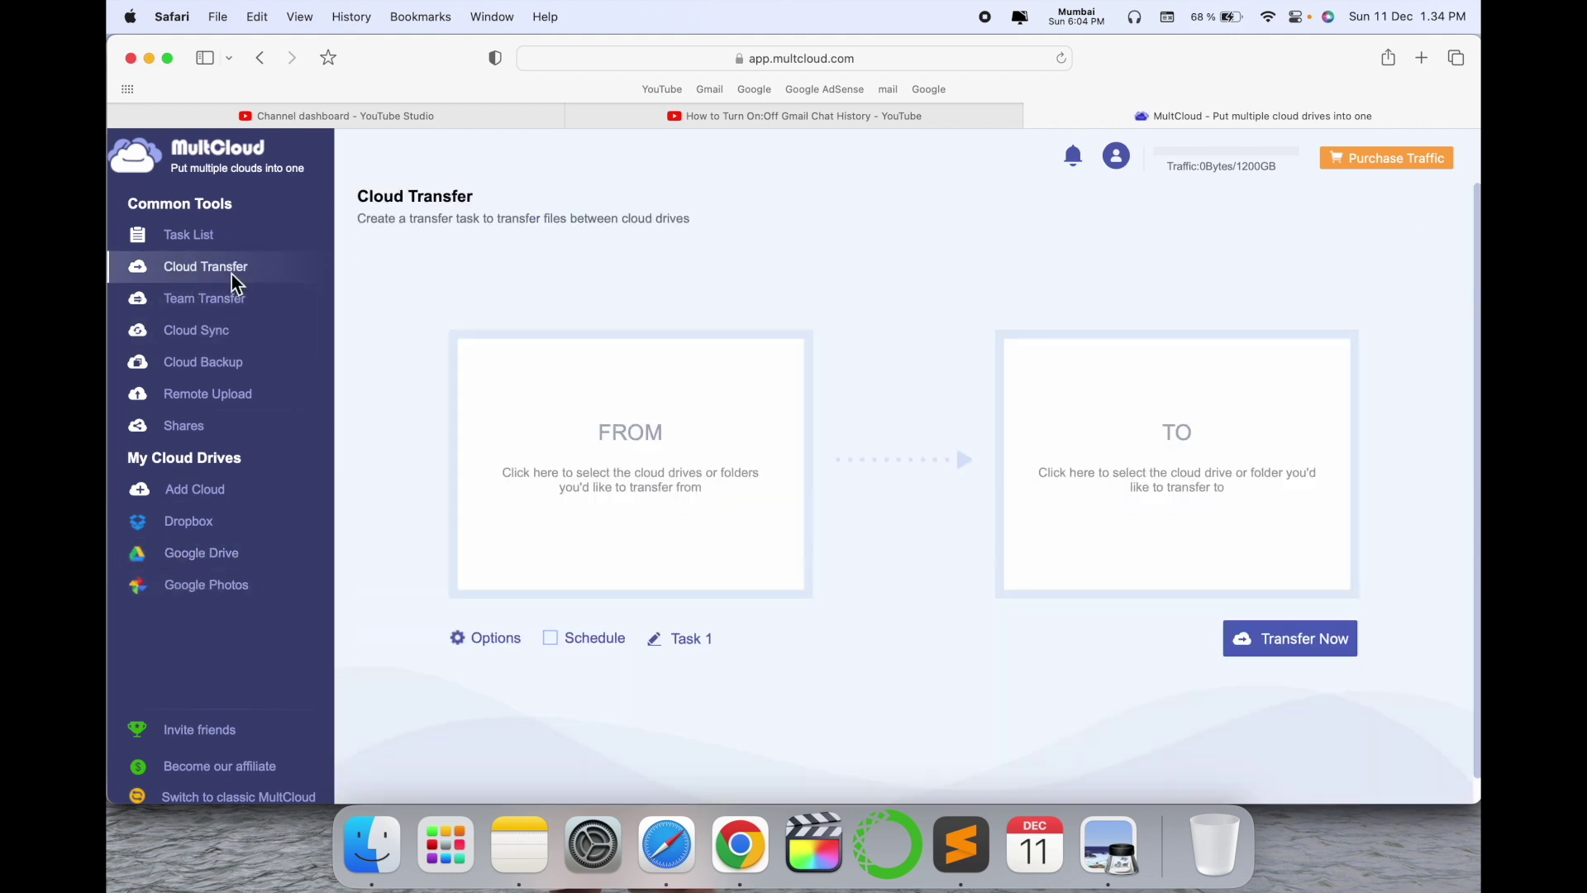
click(621, 494)
click(589, 348)
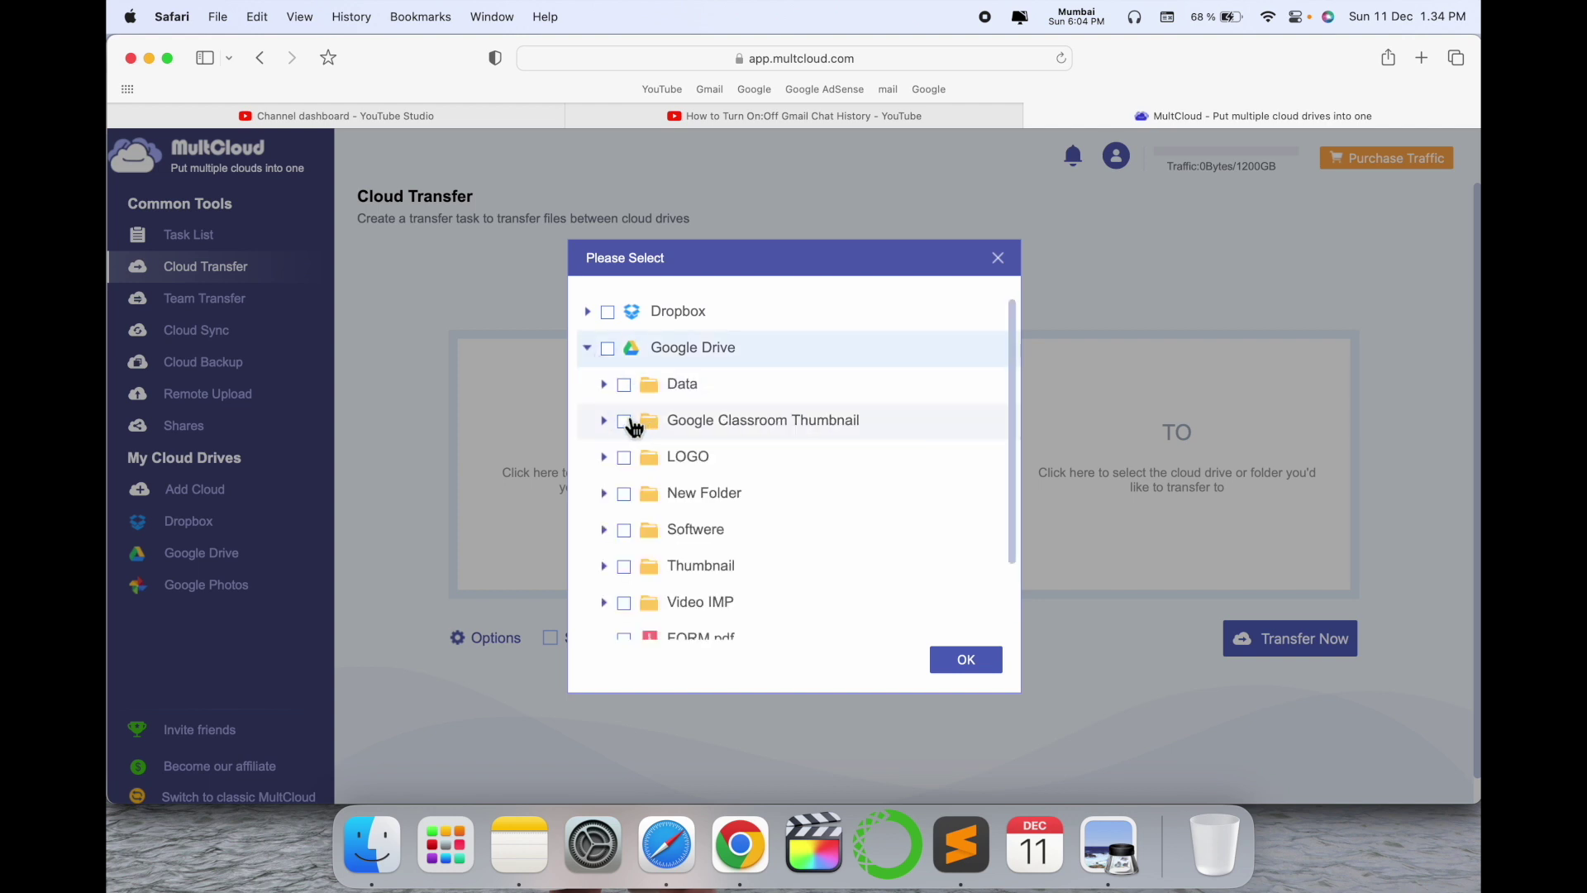
click(624, 423)
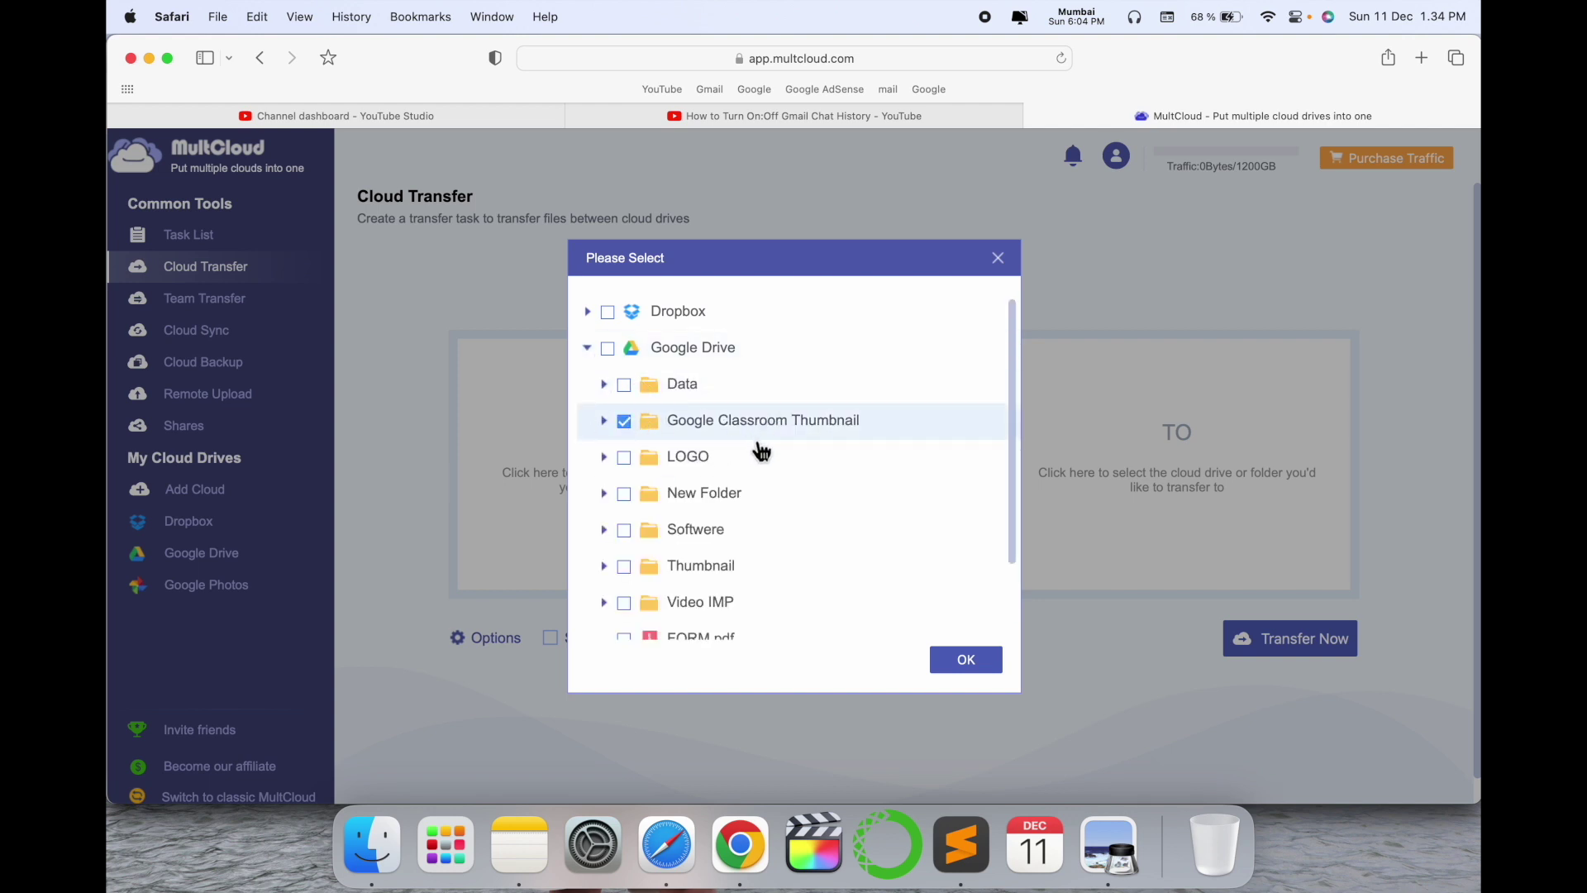
click(969, 660)
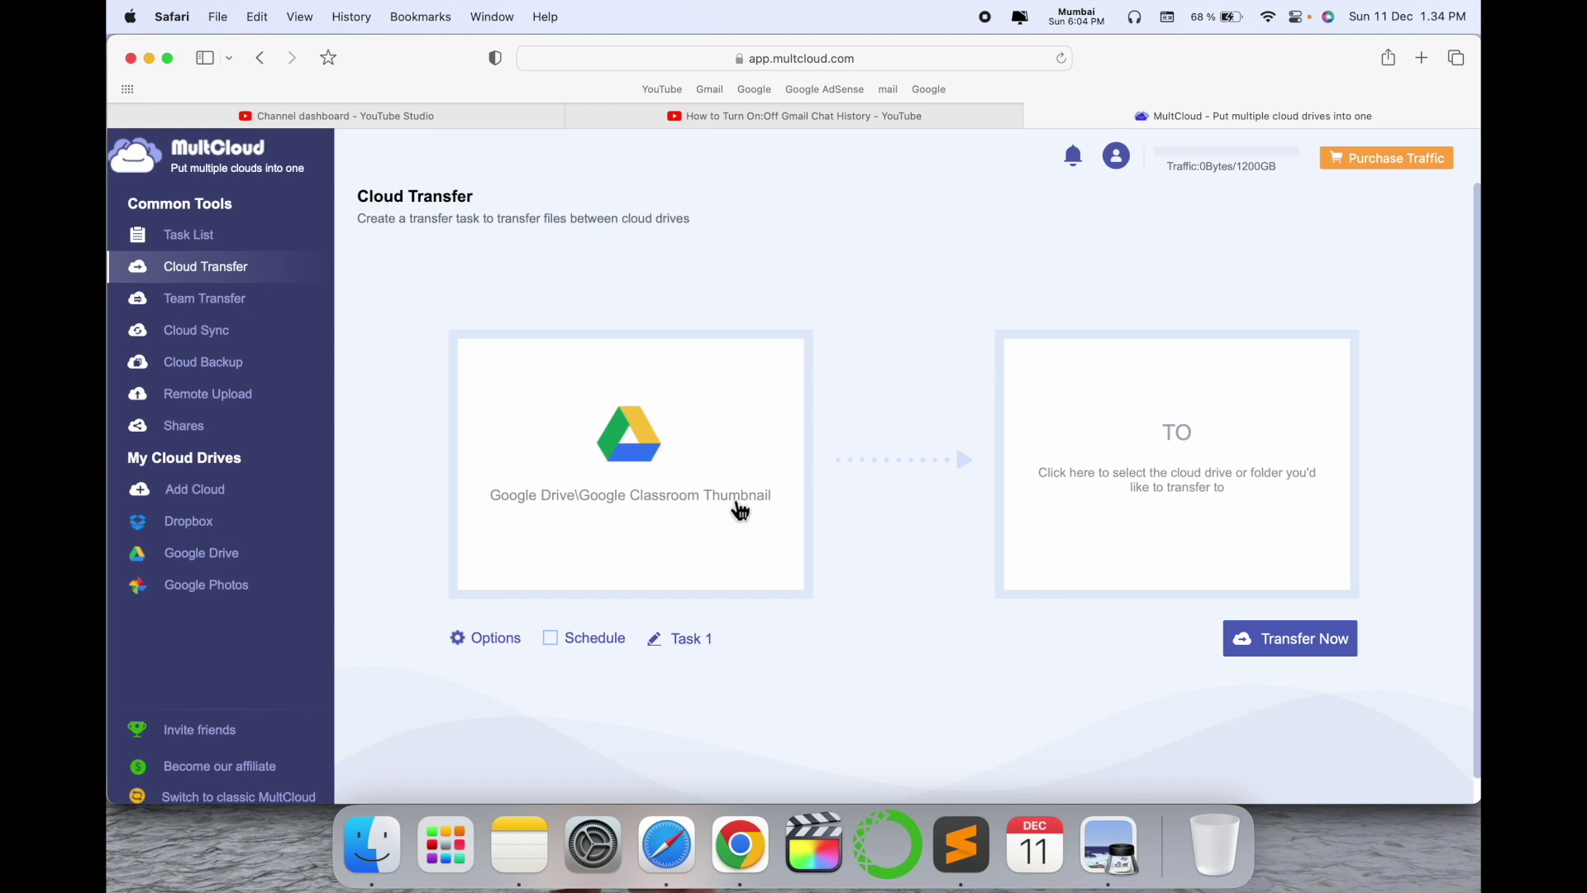
- Set Dropbox as the transfer destination
click(1173, 459)
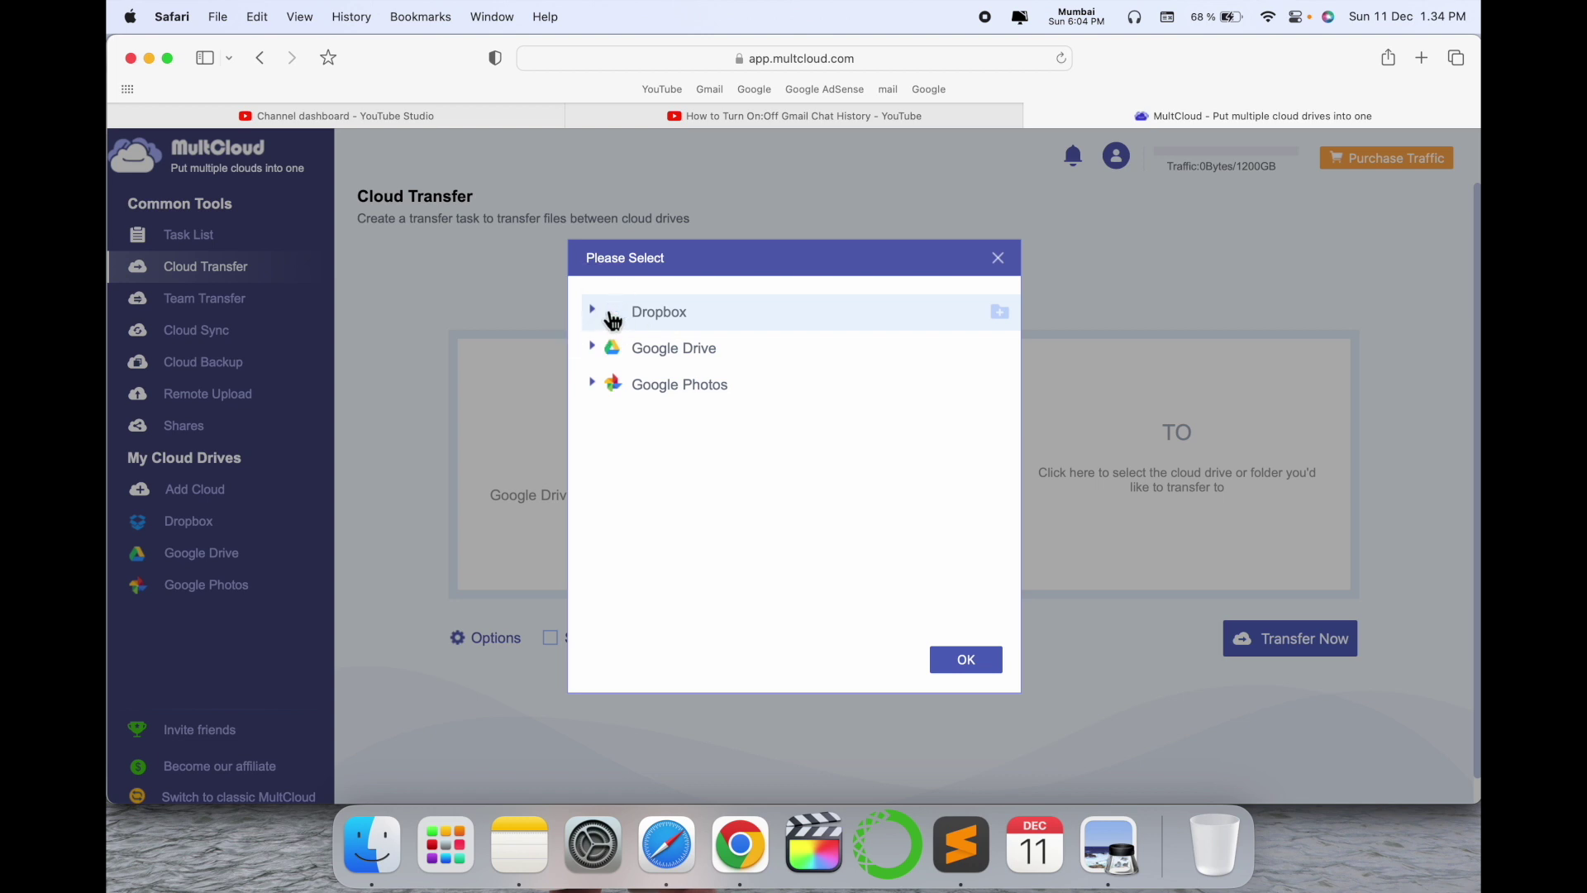
click(654, 325)
click(962, 664)
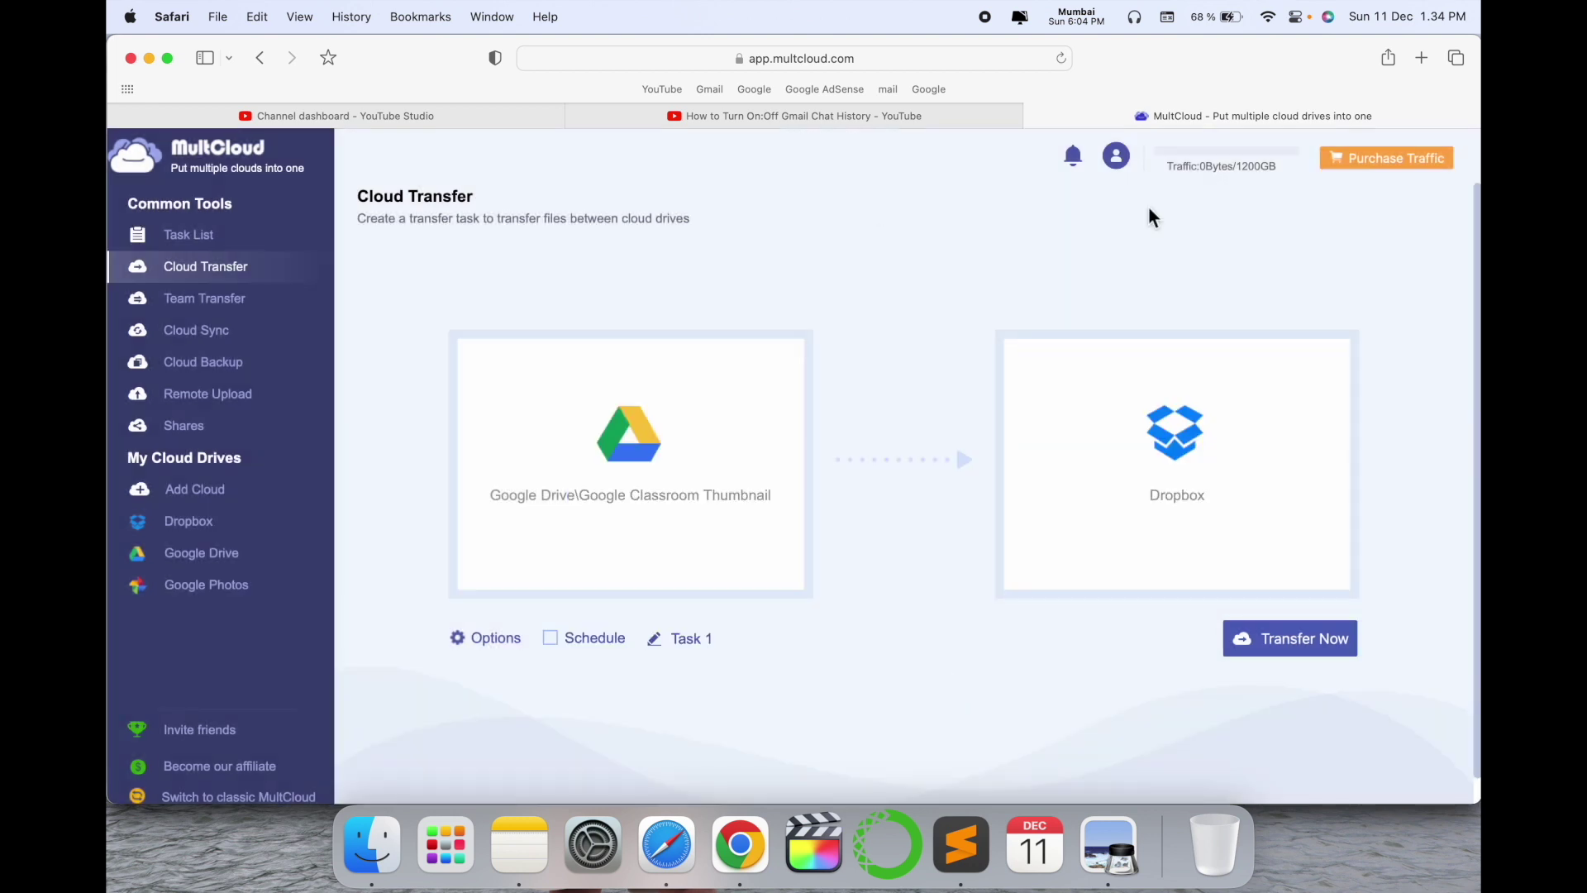
- Run Transfer Now, confirm the folder's 11 images in Dropbox, then return to Google Drive
click(1314, 648)
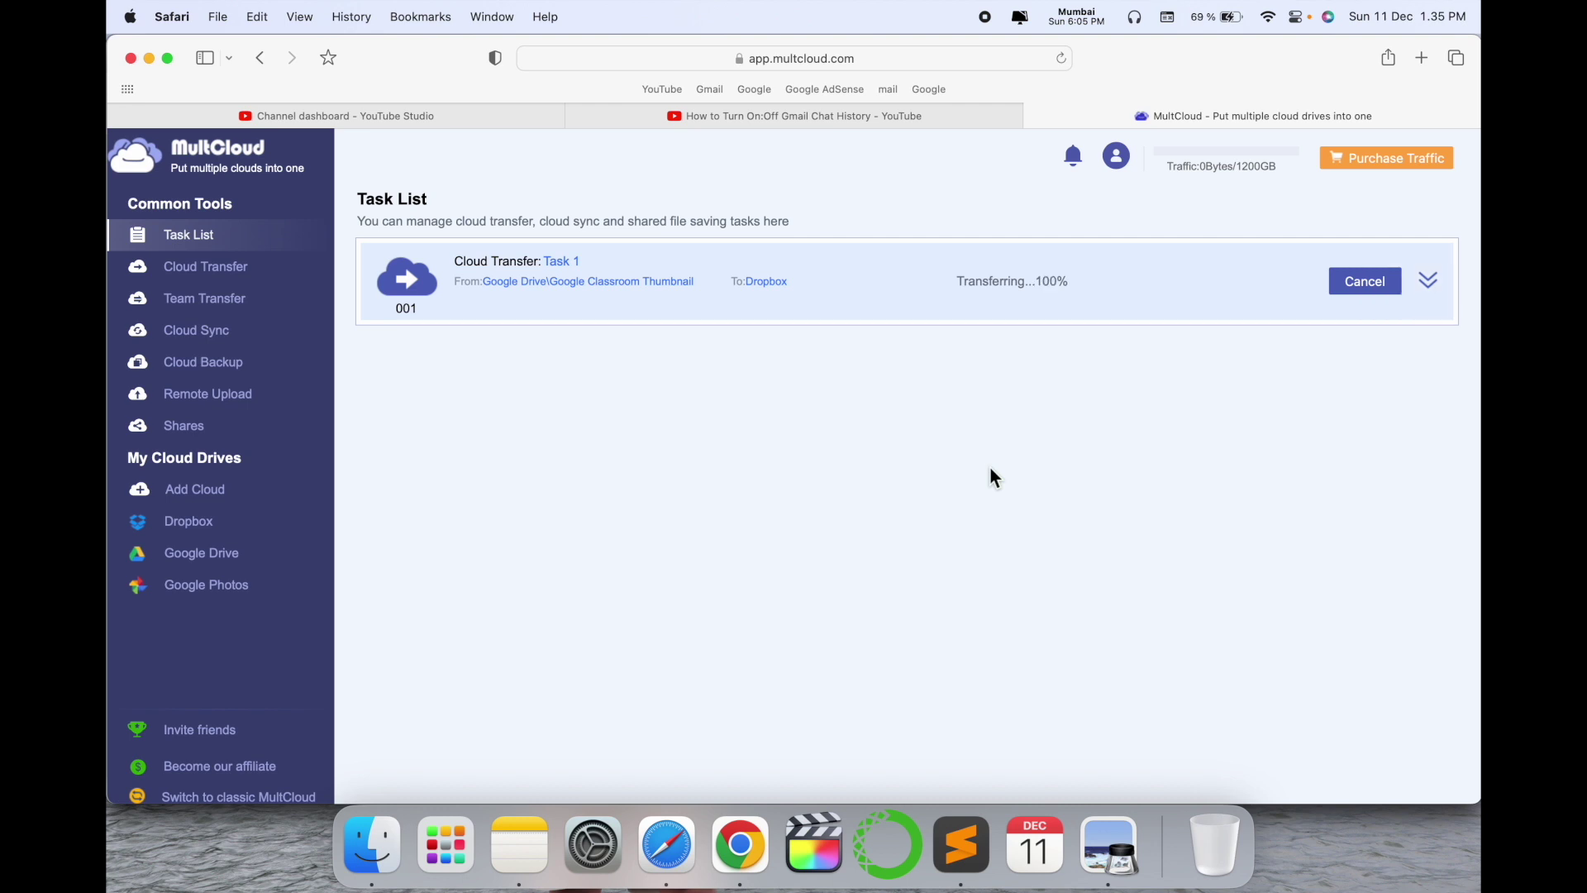
click(198, 526)
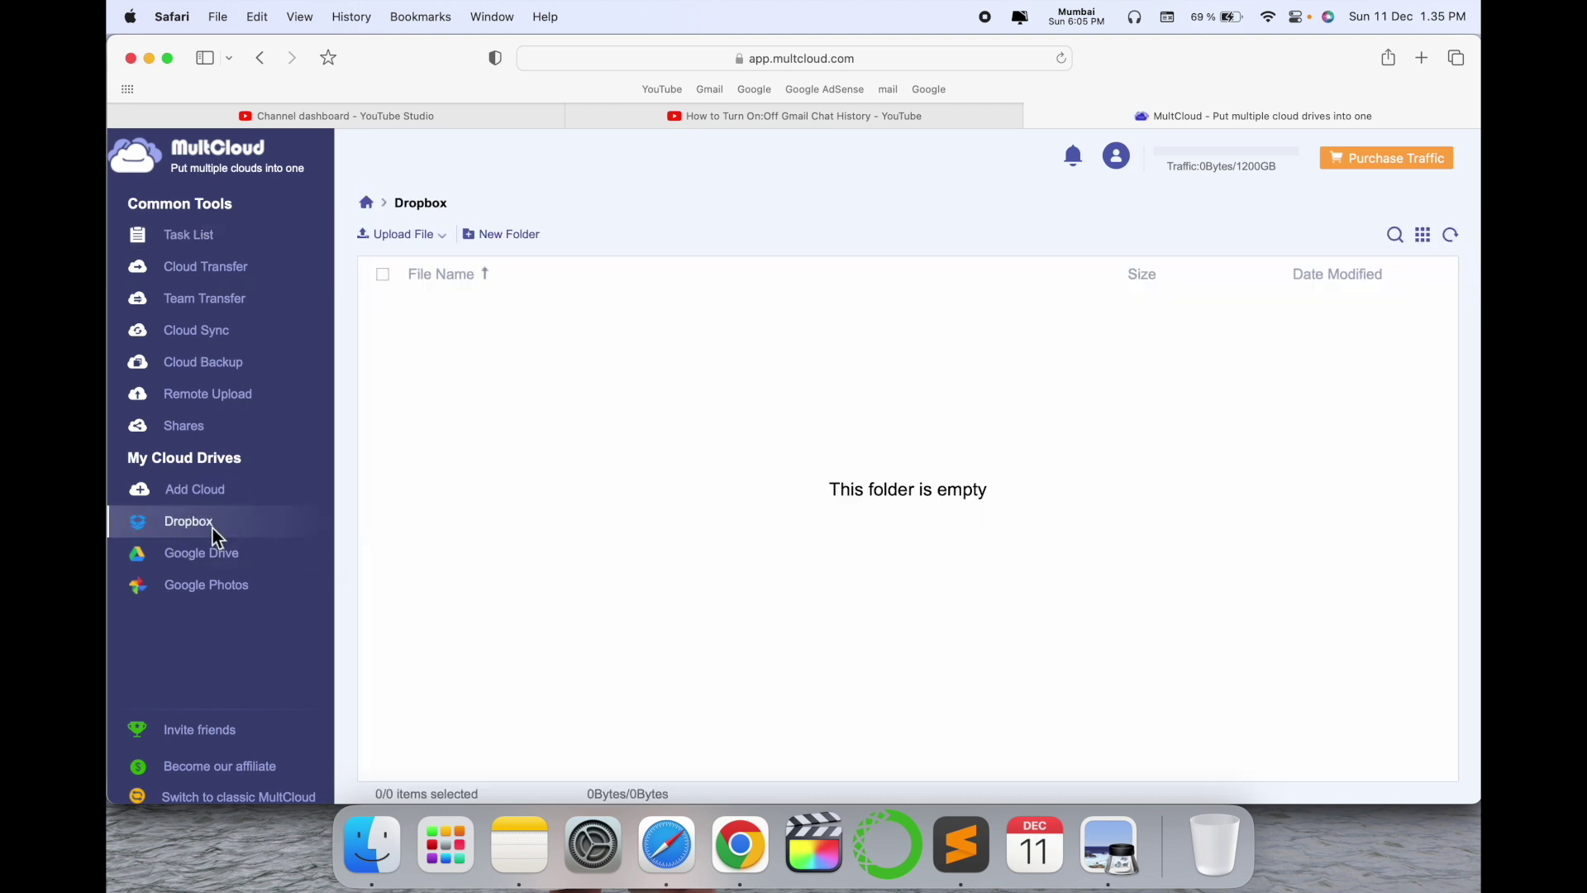
click(1063, 61)
click(574, 312)
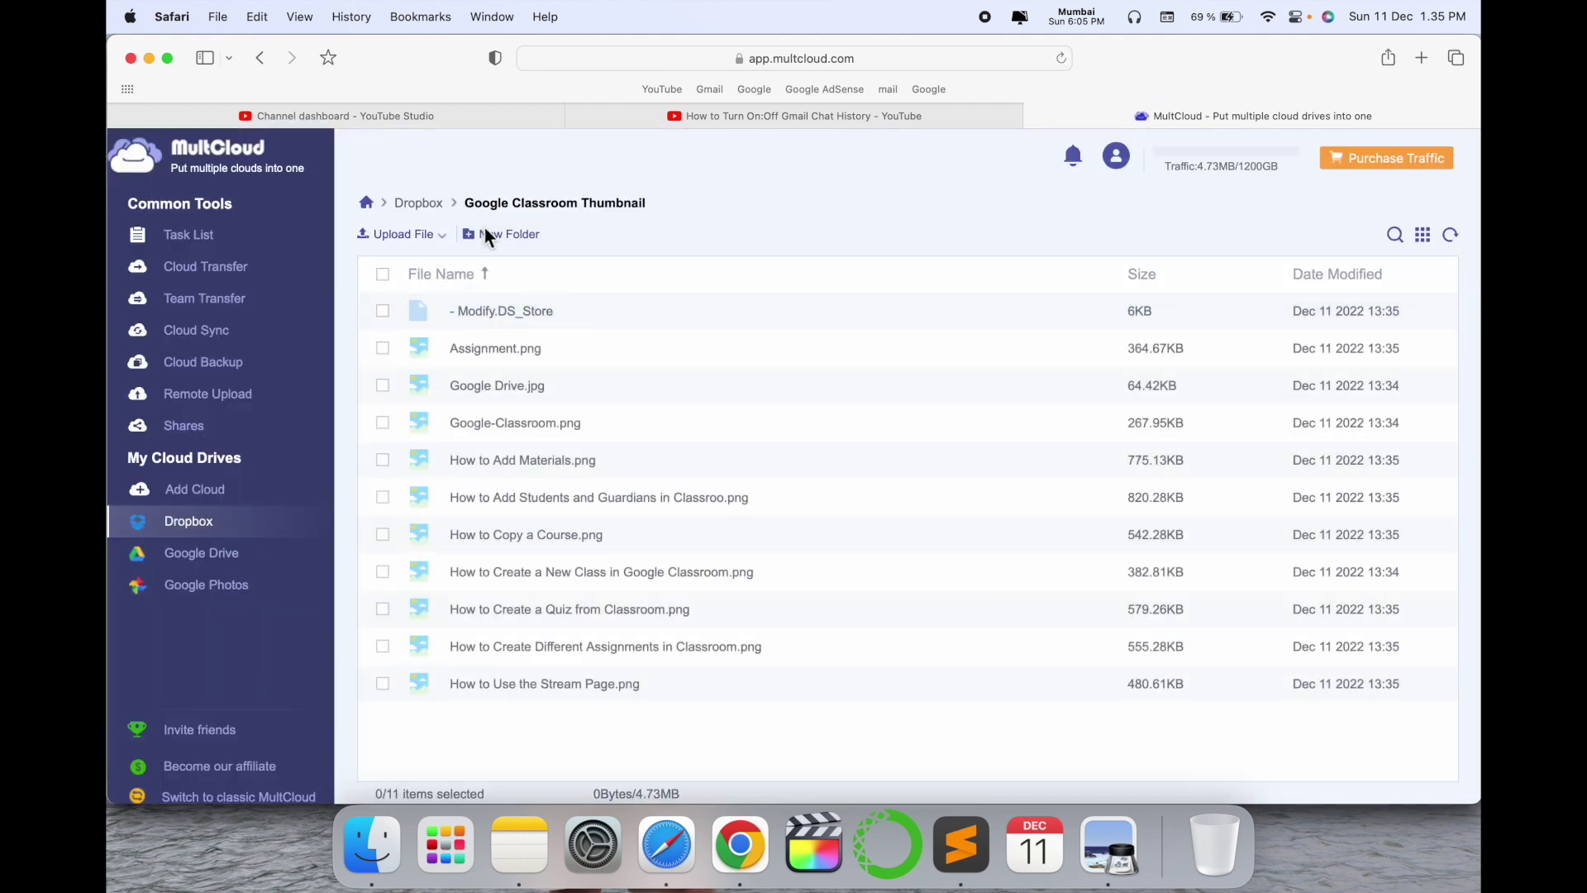
click(428, 205)
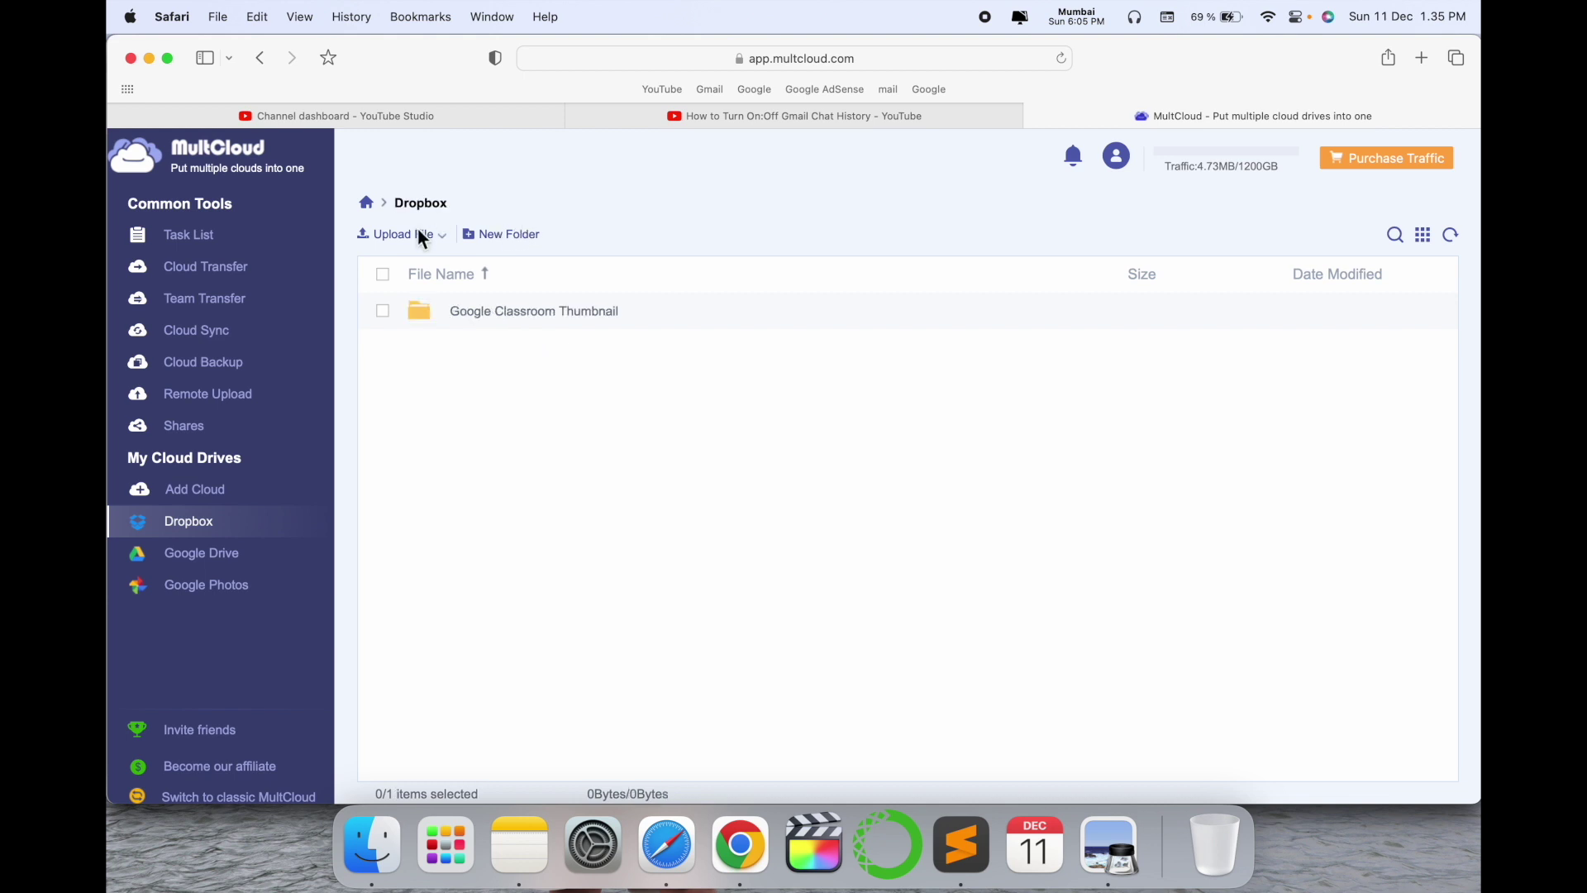
click(210, 559)
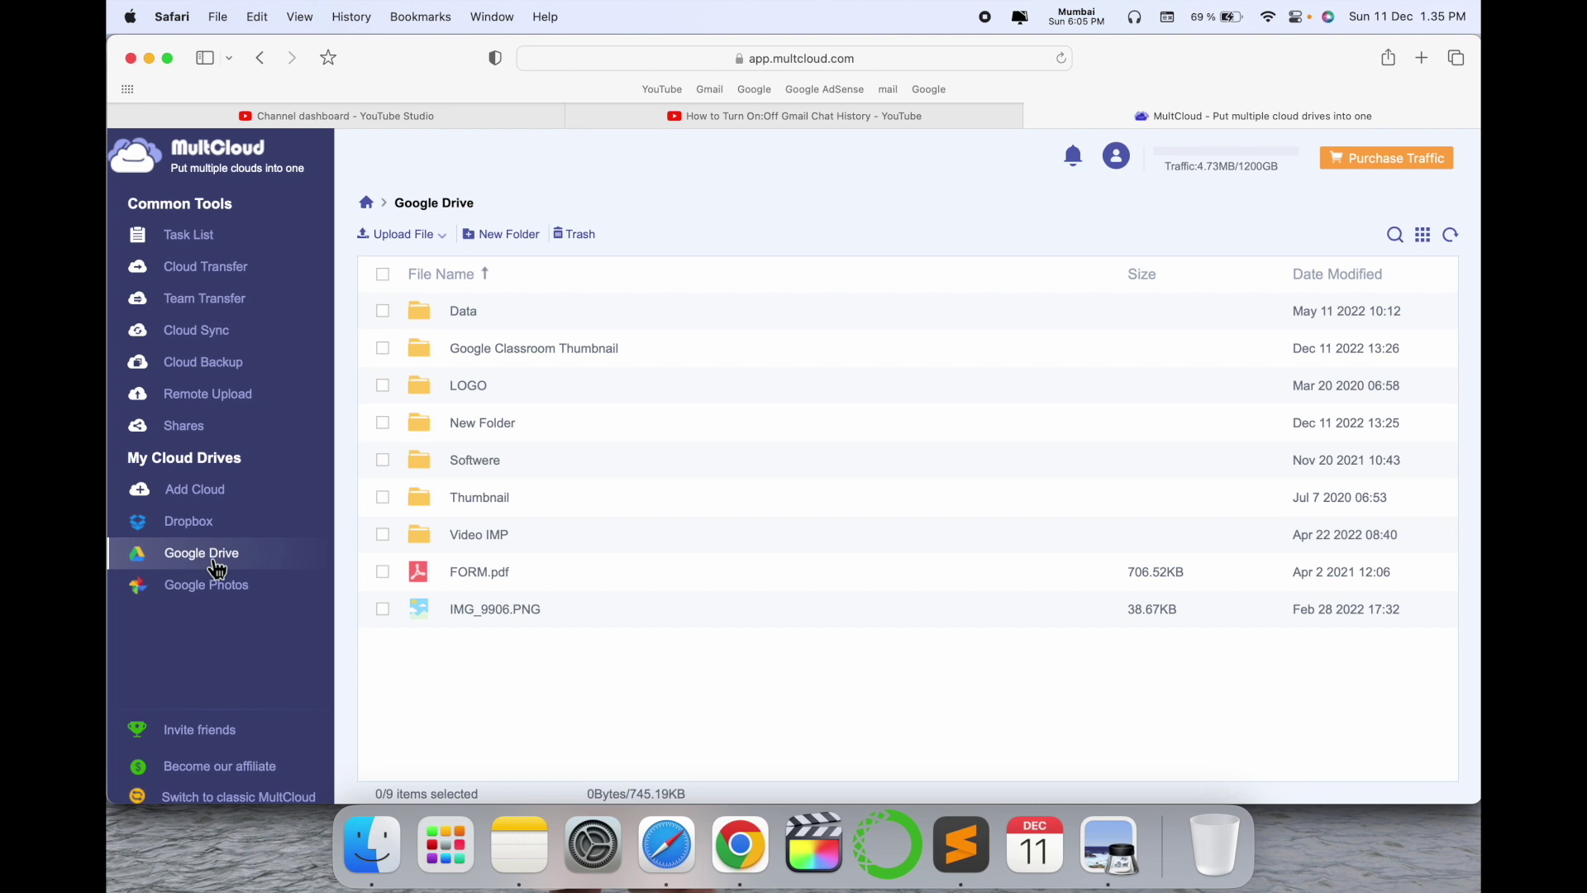
- Try adding MEGA with empty credentials, get the 'parameters should not be empty' error, and cancel
click(190, 522)
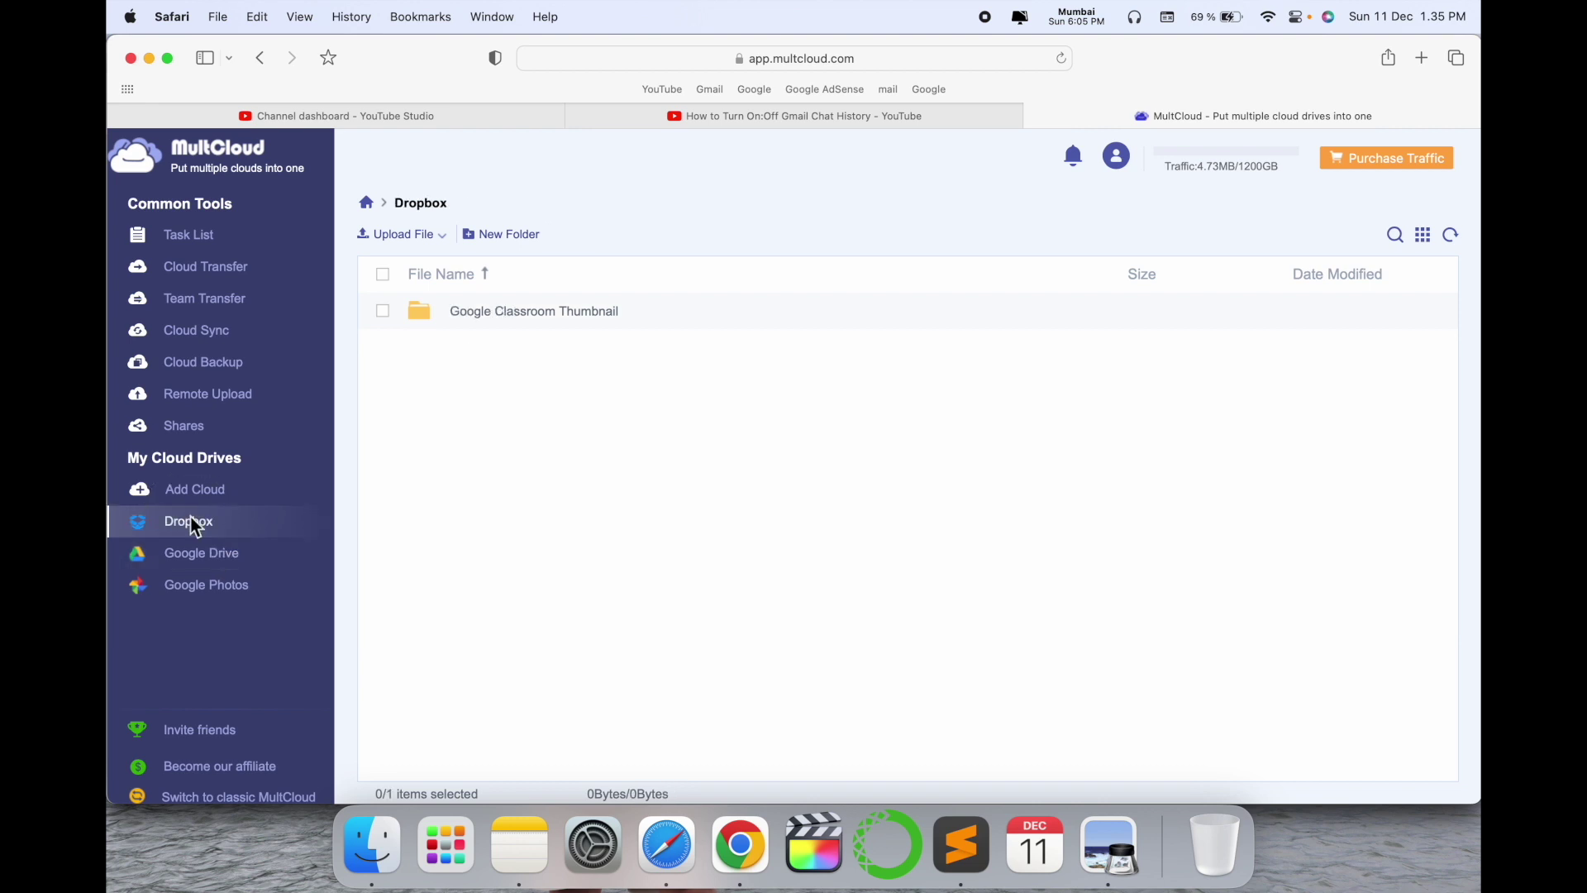
click(155, 491)
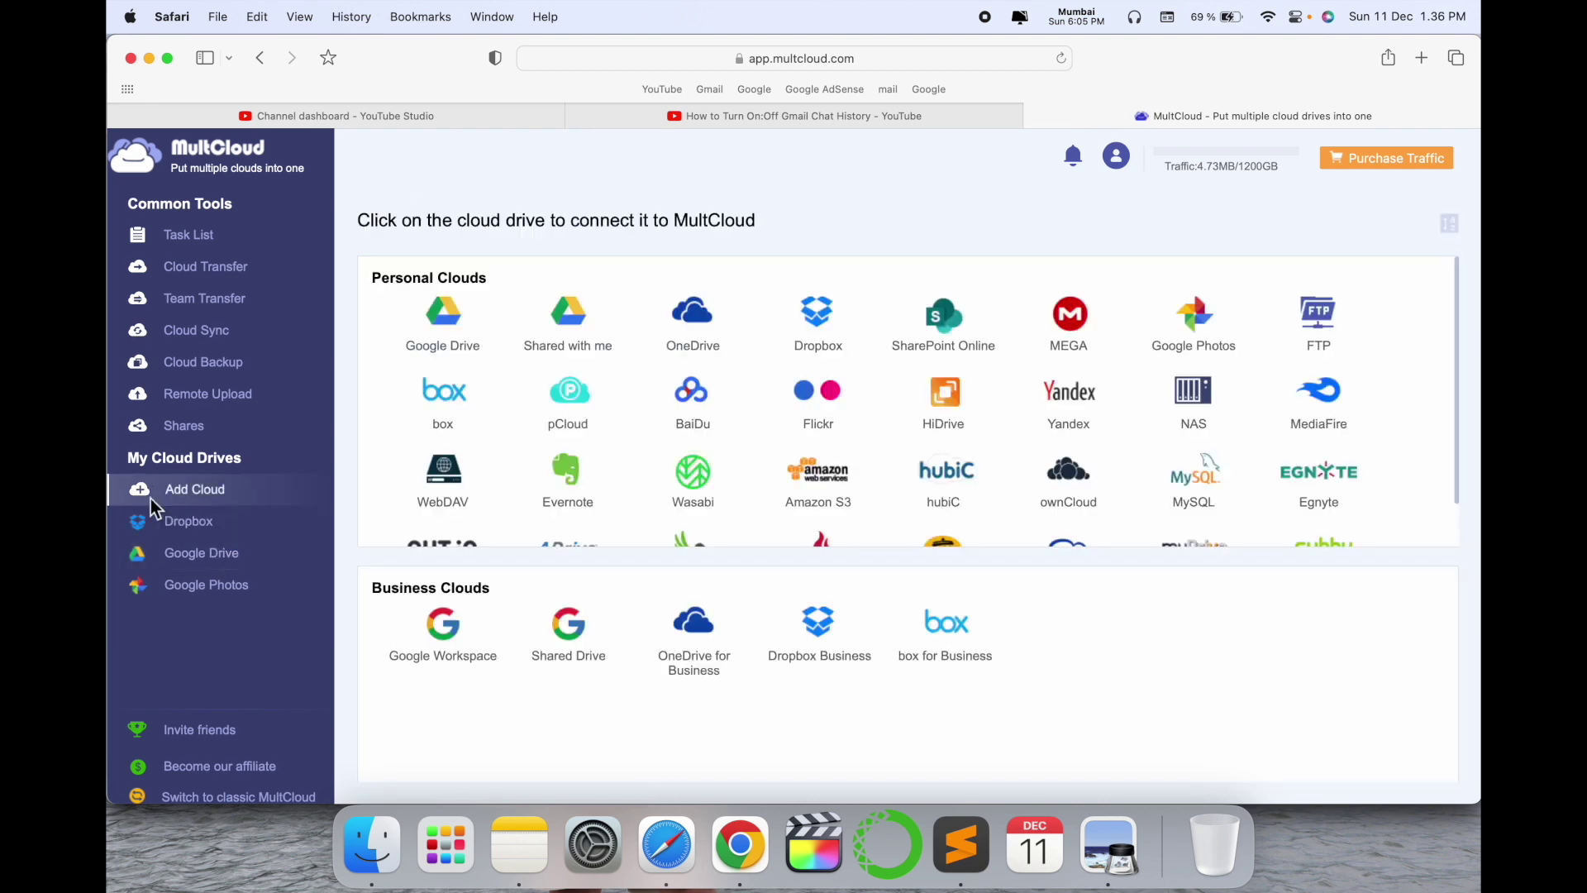
click(1070, 323)
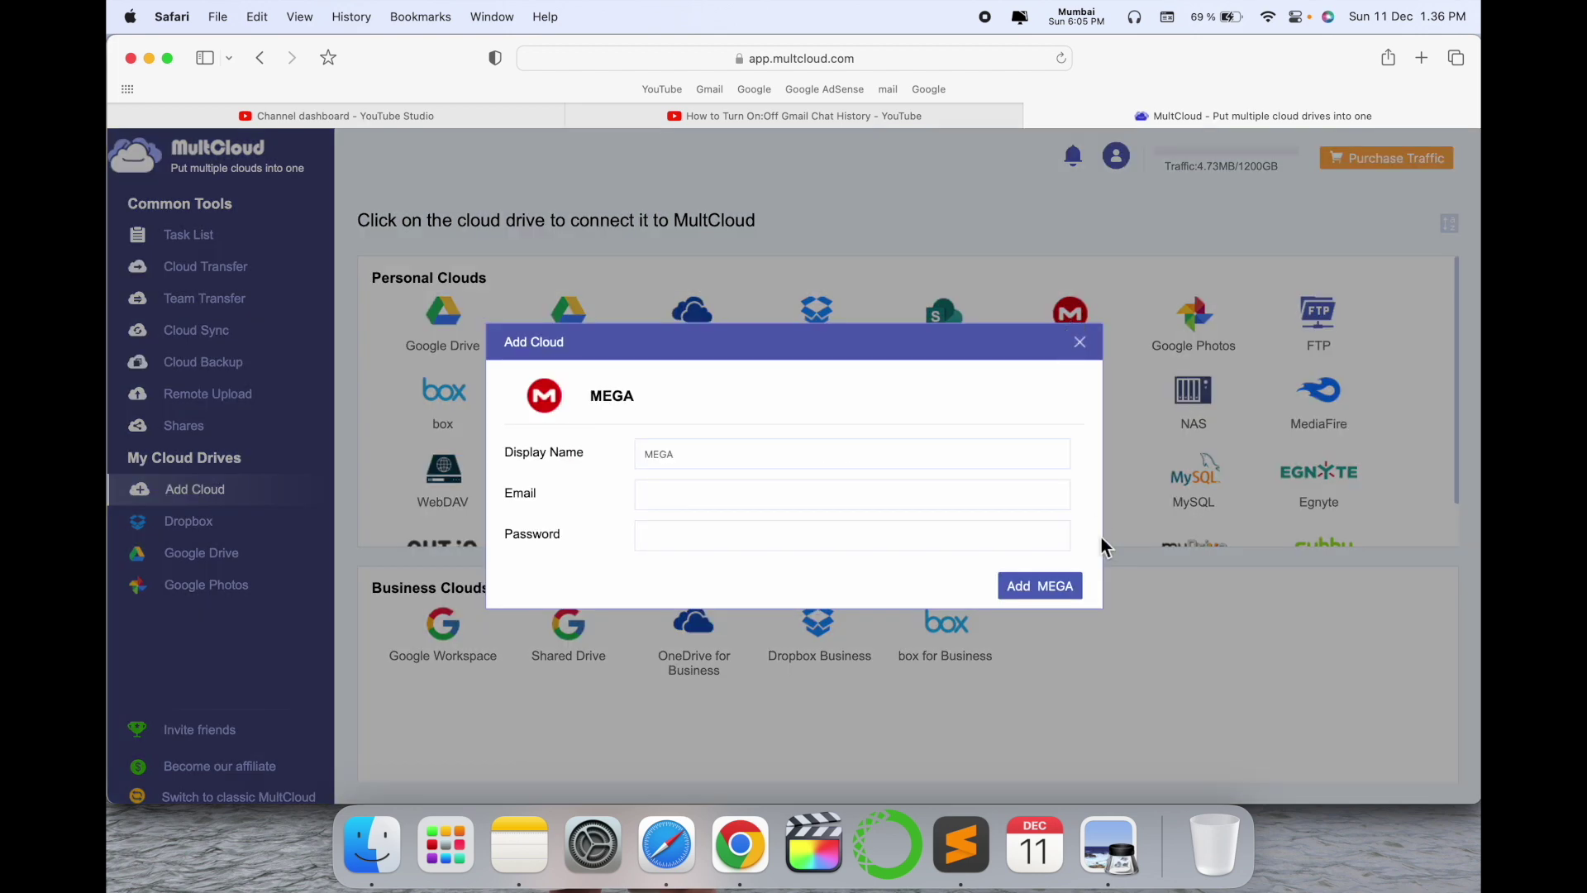
click(1038, 585)
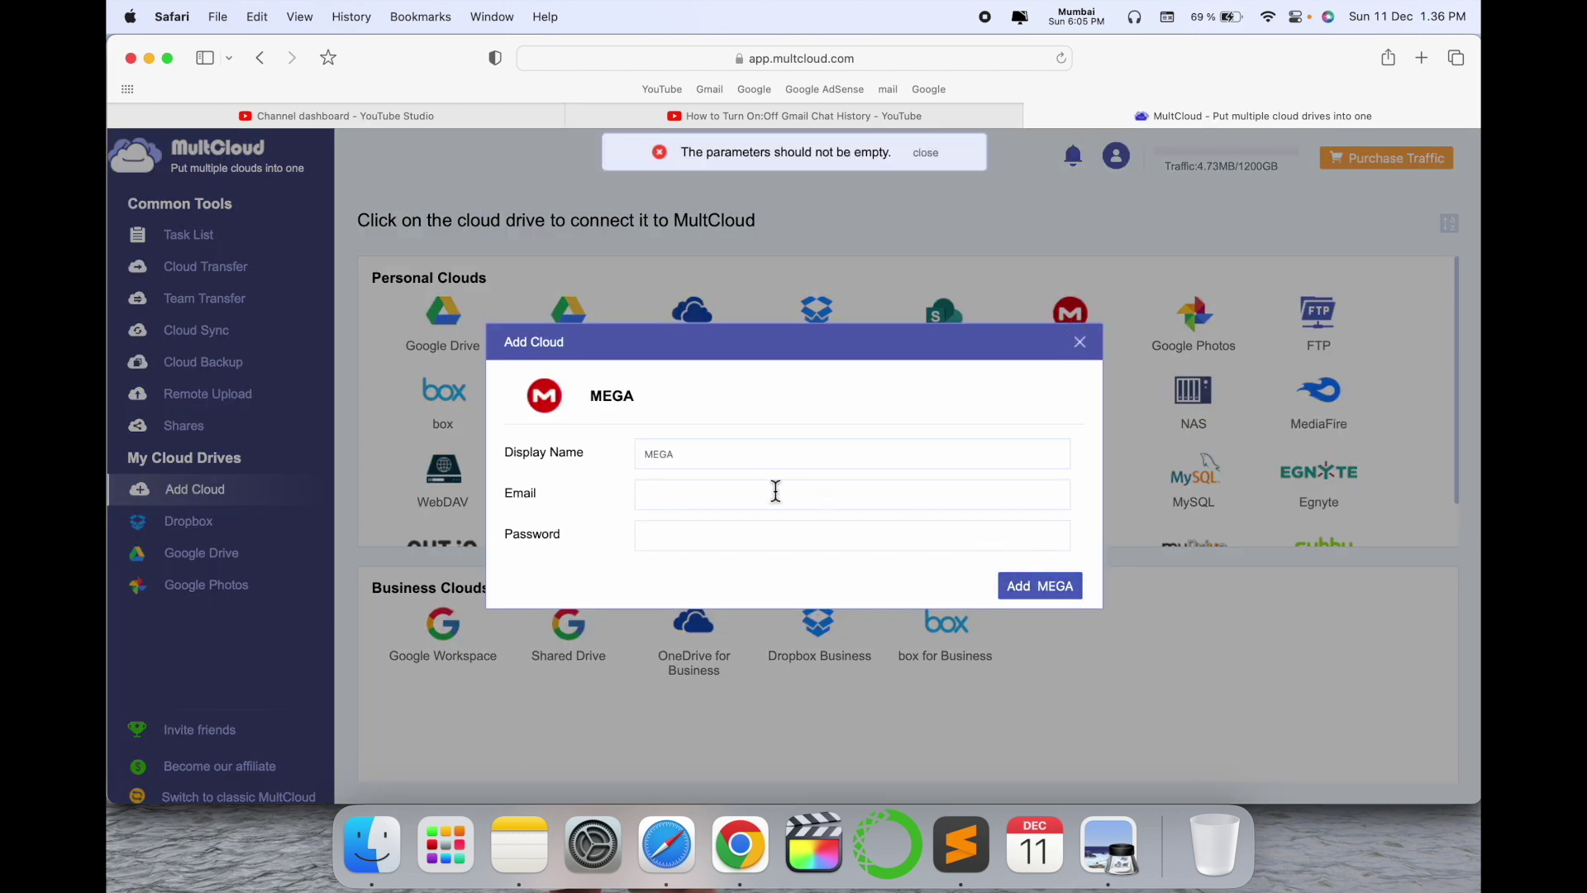
click(692, 500)
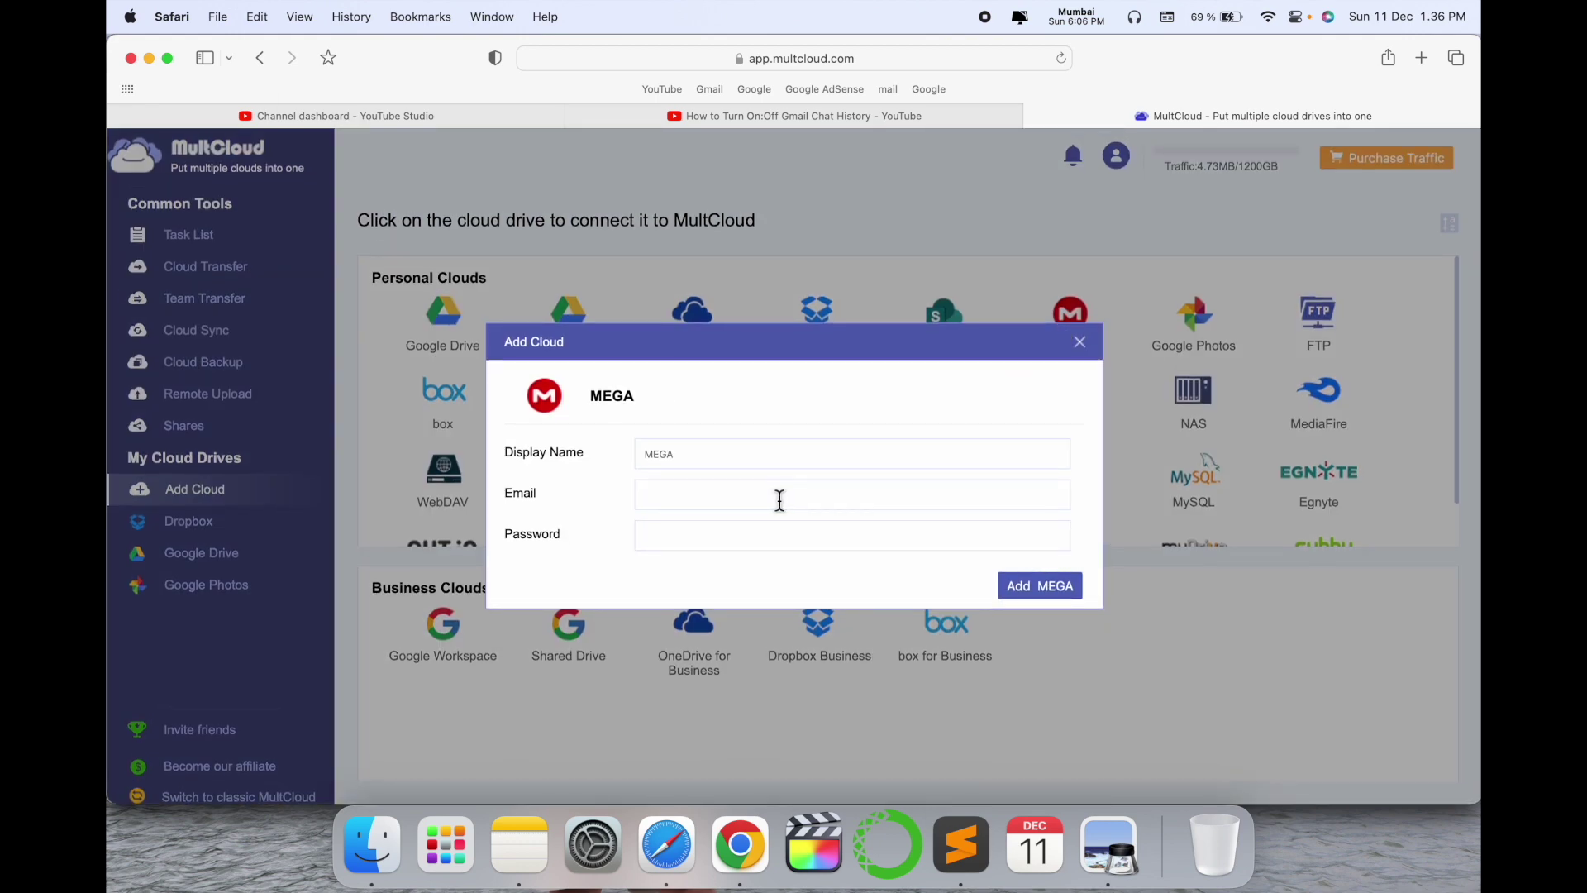
click(1080, 342)
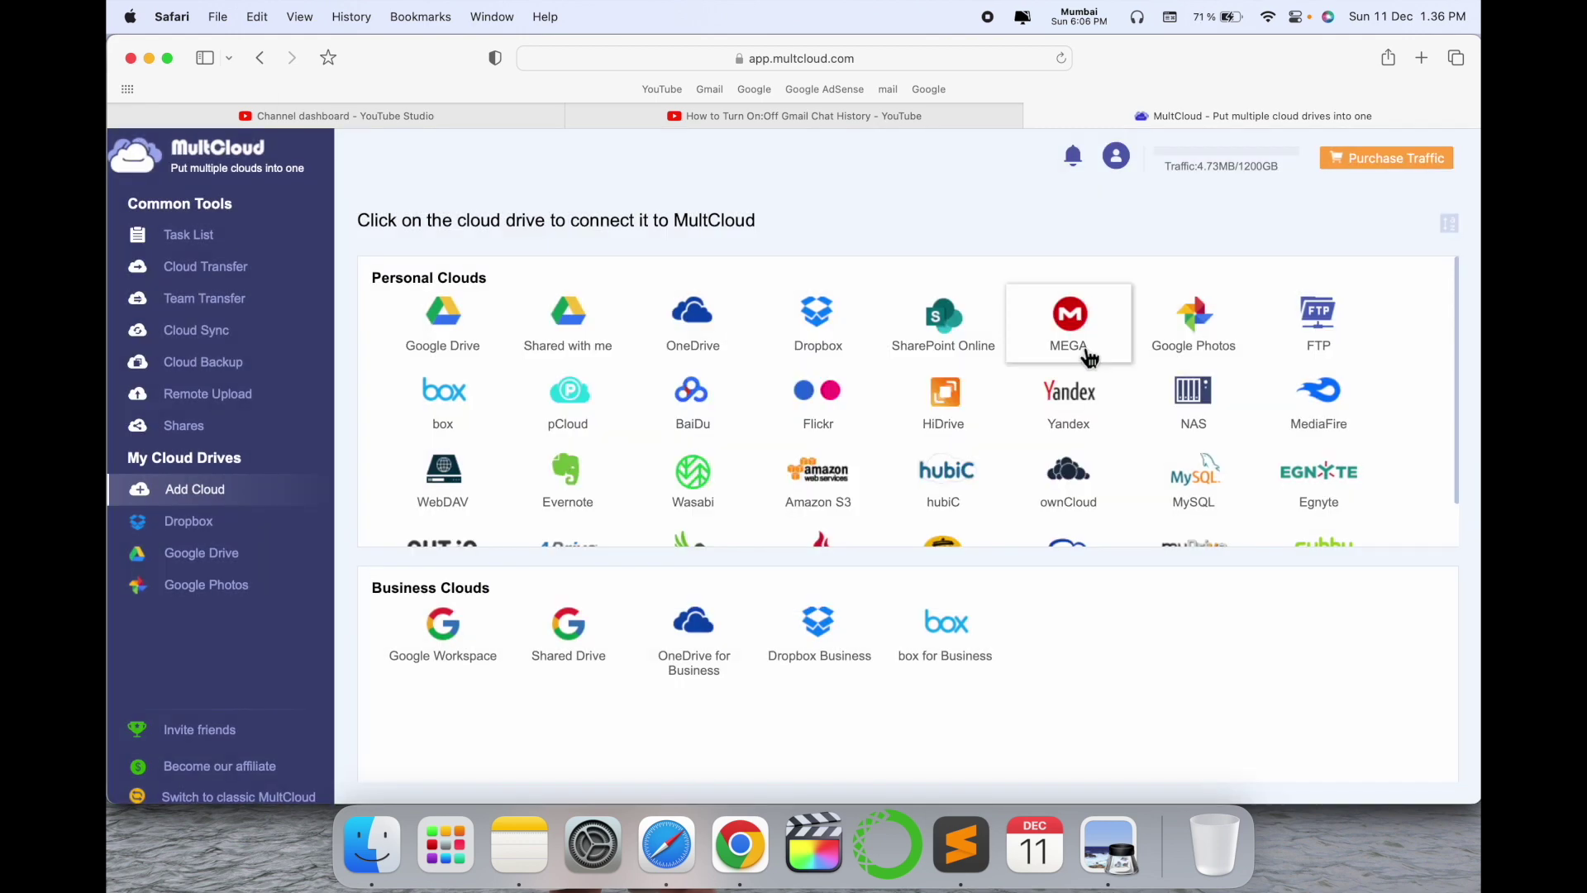